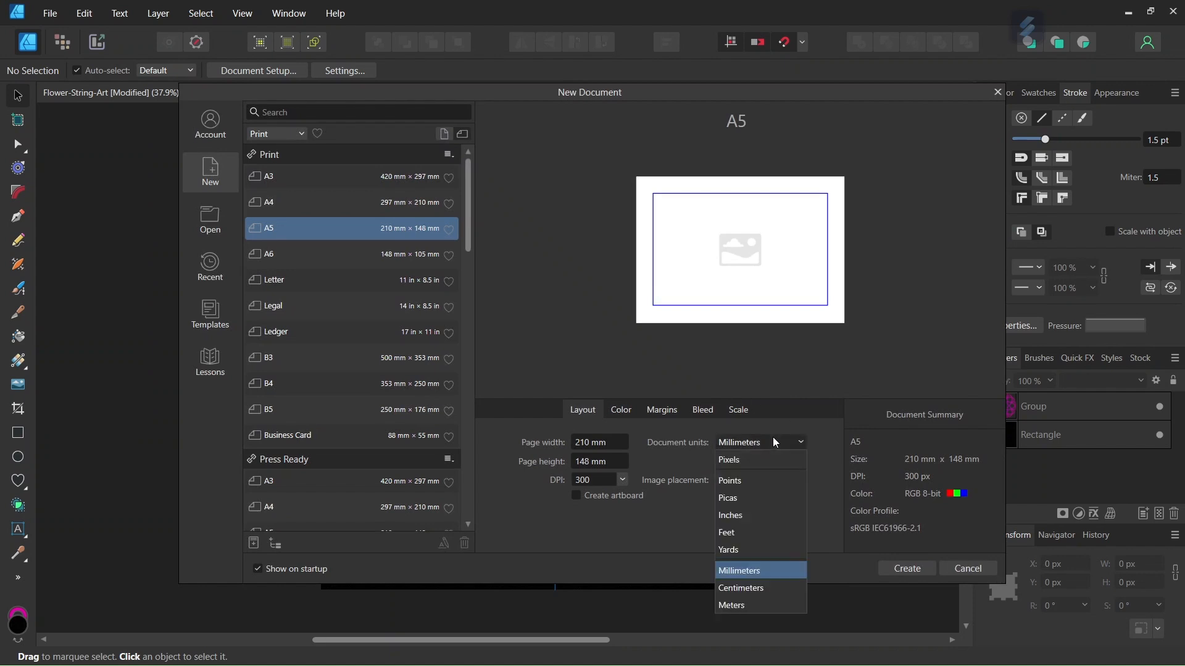
- Create a new 2000 × 2000 px document with pixel units, 300 DPI and no margins
{"action": "left_click", "coordinate": [752, 463]}
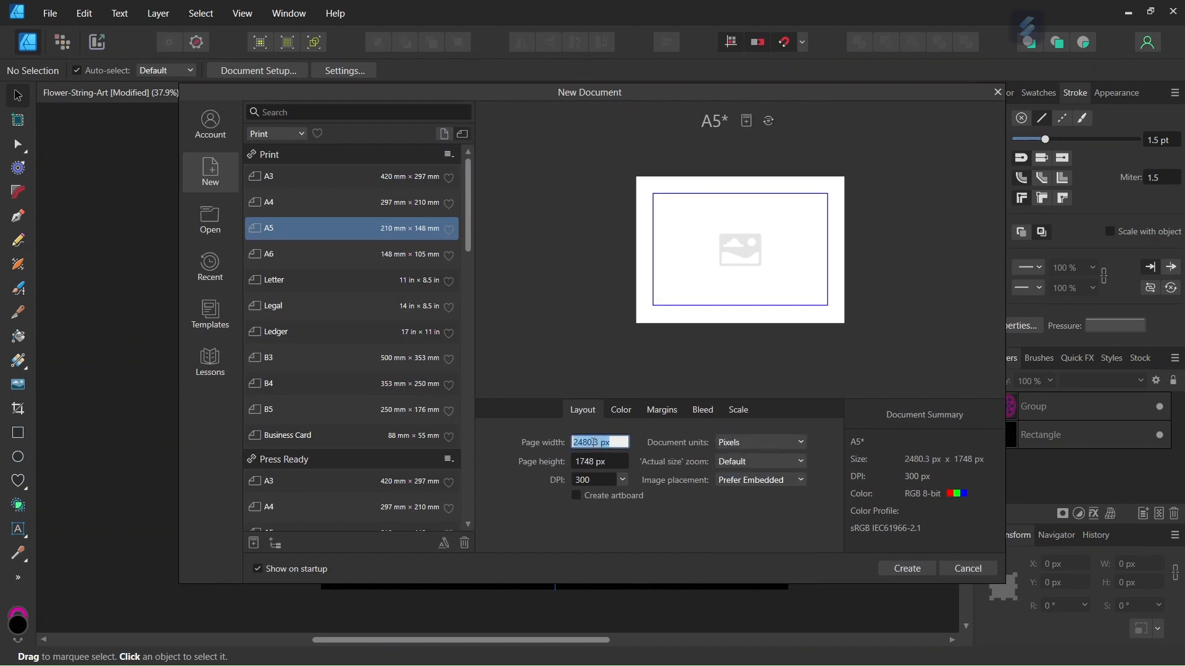
{"action": "type", "text": "2000"}
{"action": "left_click", "coordinate": [603, 468]}
{"action": "type", "text": "20"}
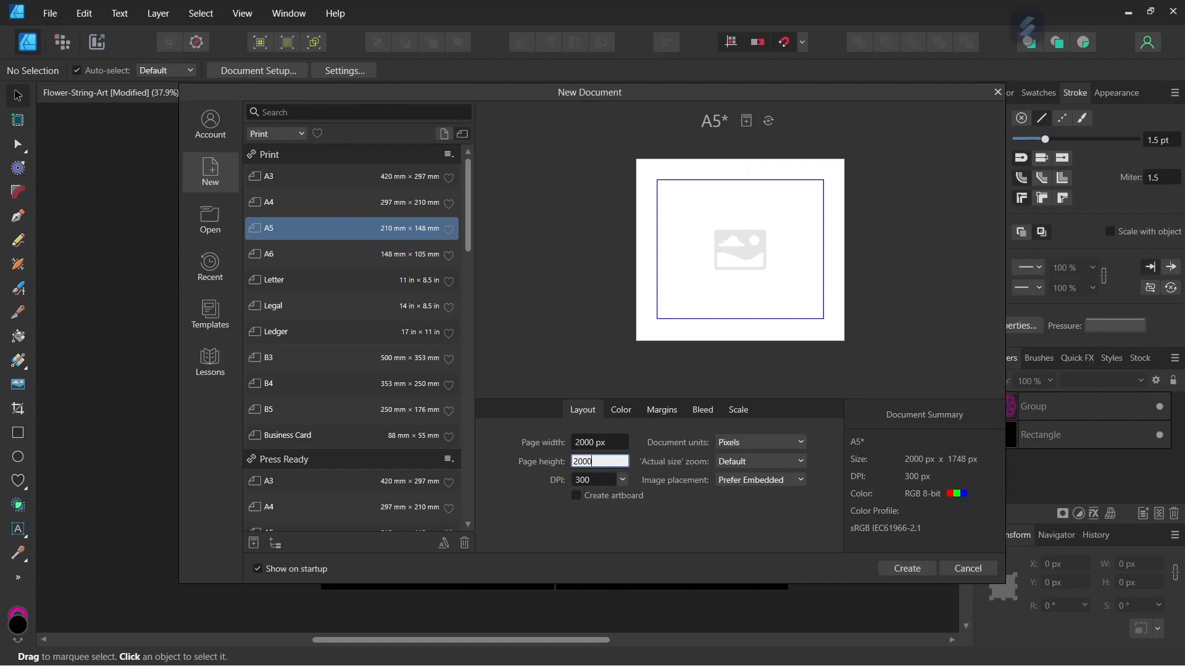
{"action": "left_click", "coordinate": [657, 410]}
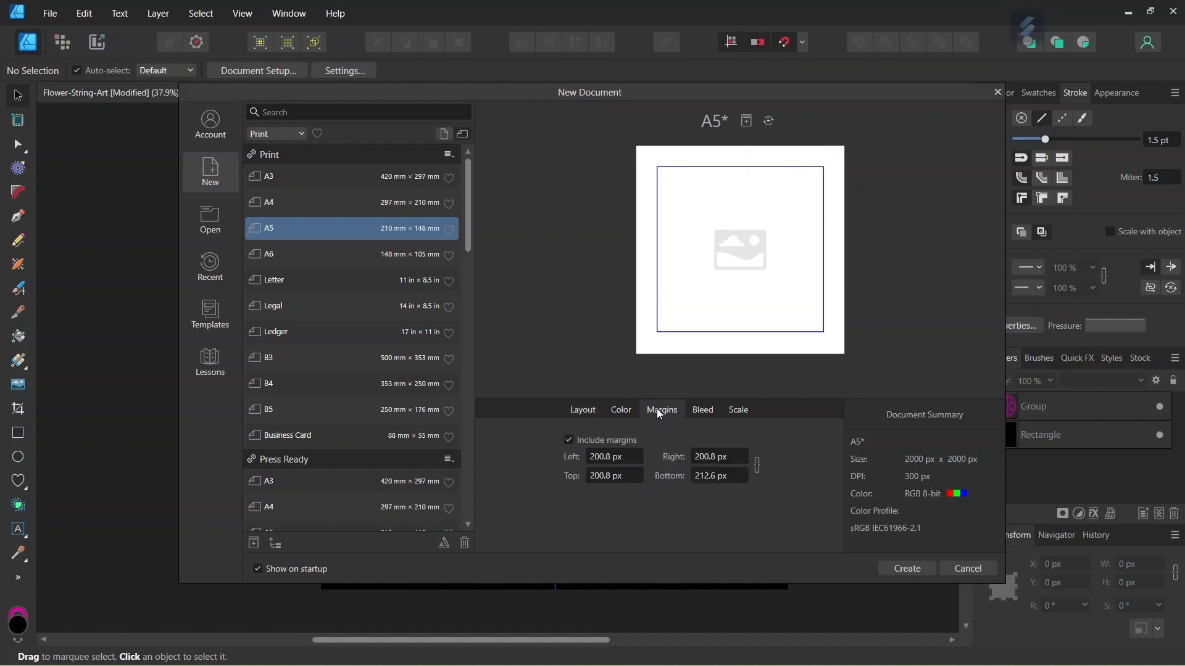
{"action": "left_click", "coordinate": [569, 441]}
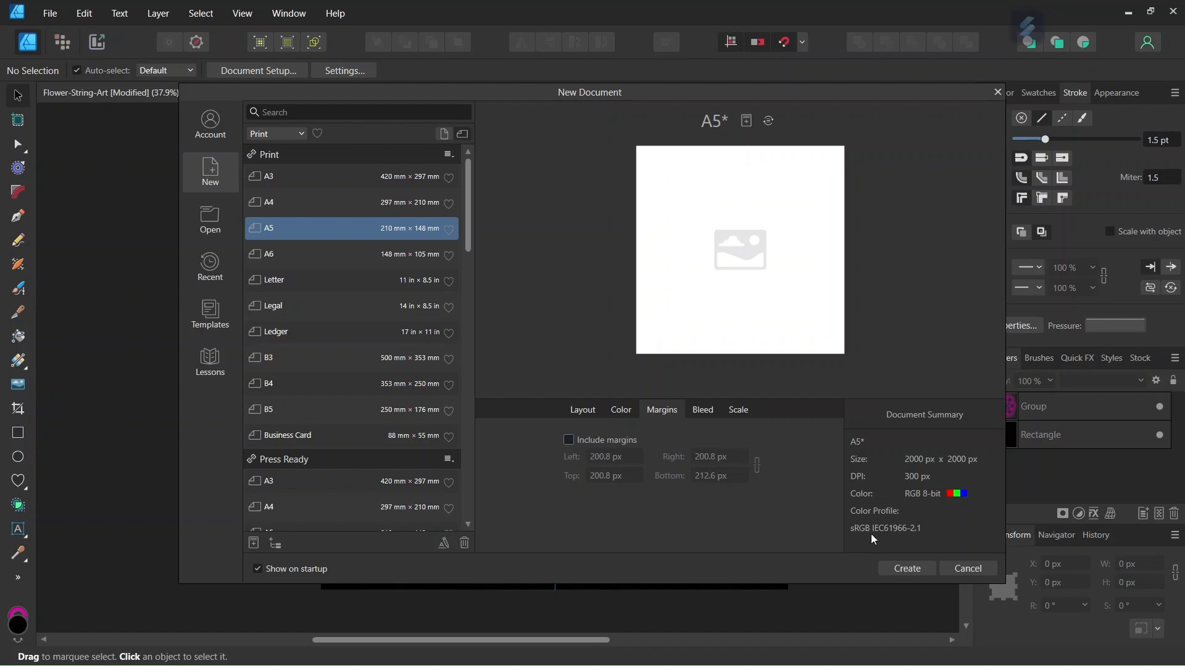
{"action": "left_click", "coordinate": [894, 567]}
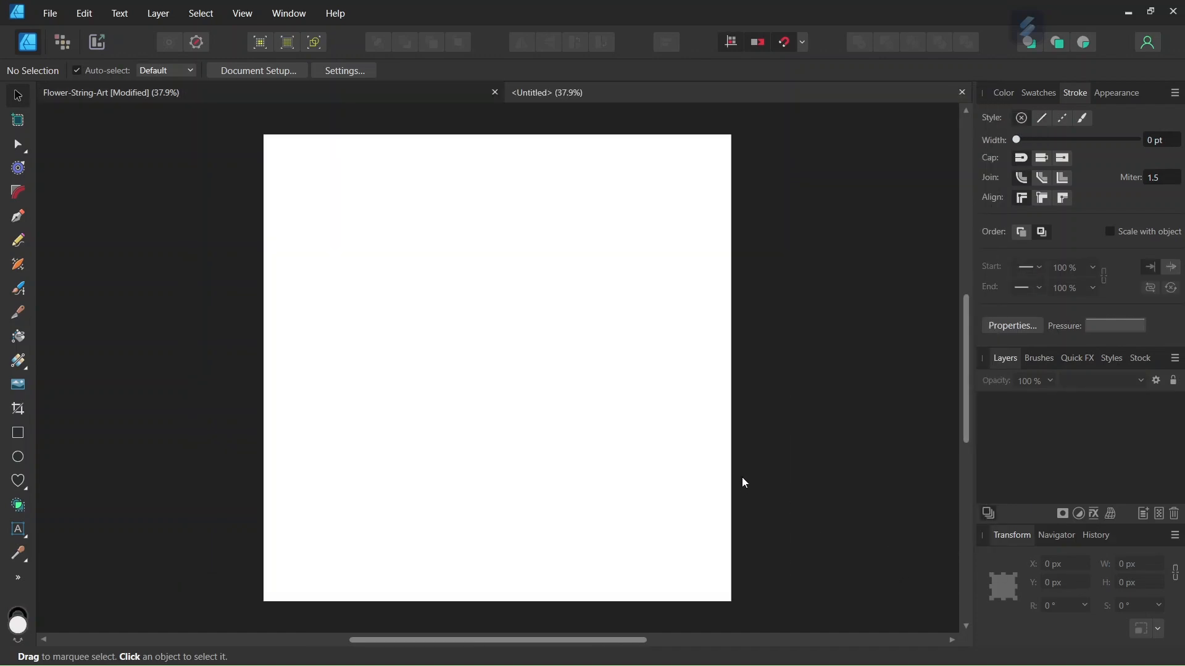
- Add one horizontal and one vertical guide at 1000 px, crossing at the page centre
{"action": "left_click", "coordinate": [803, 43]}
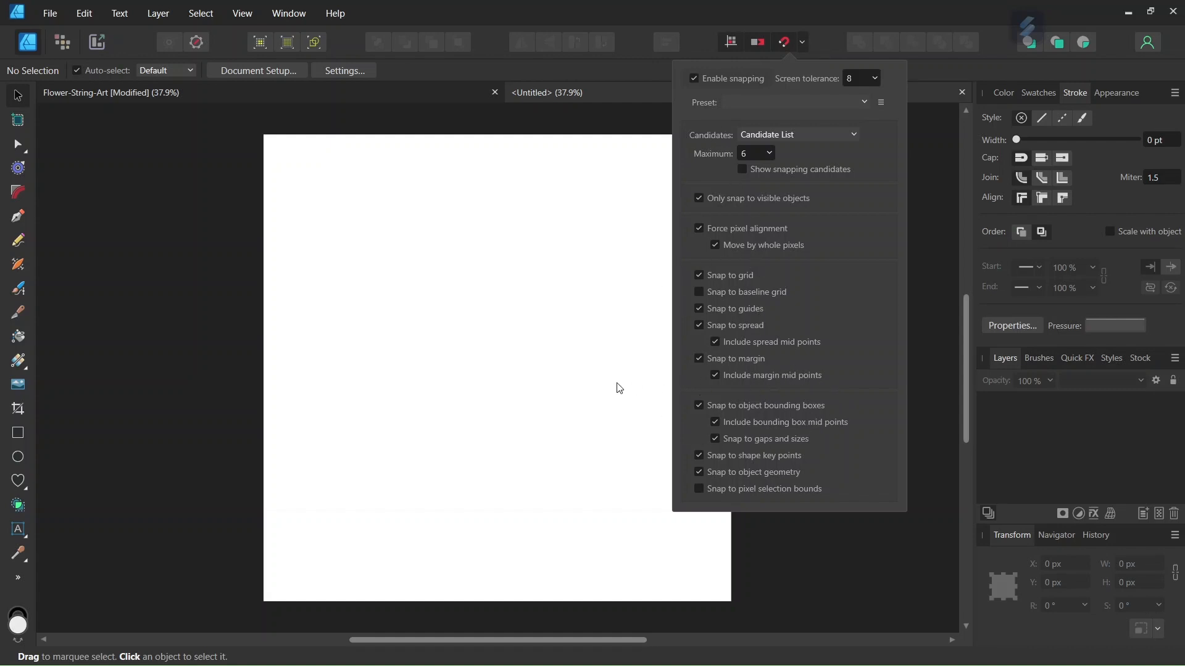
{"action": "left_click", "coordinate": [554, 384]}
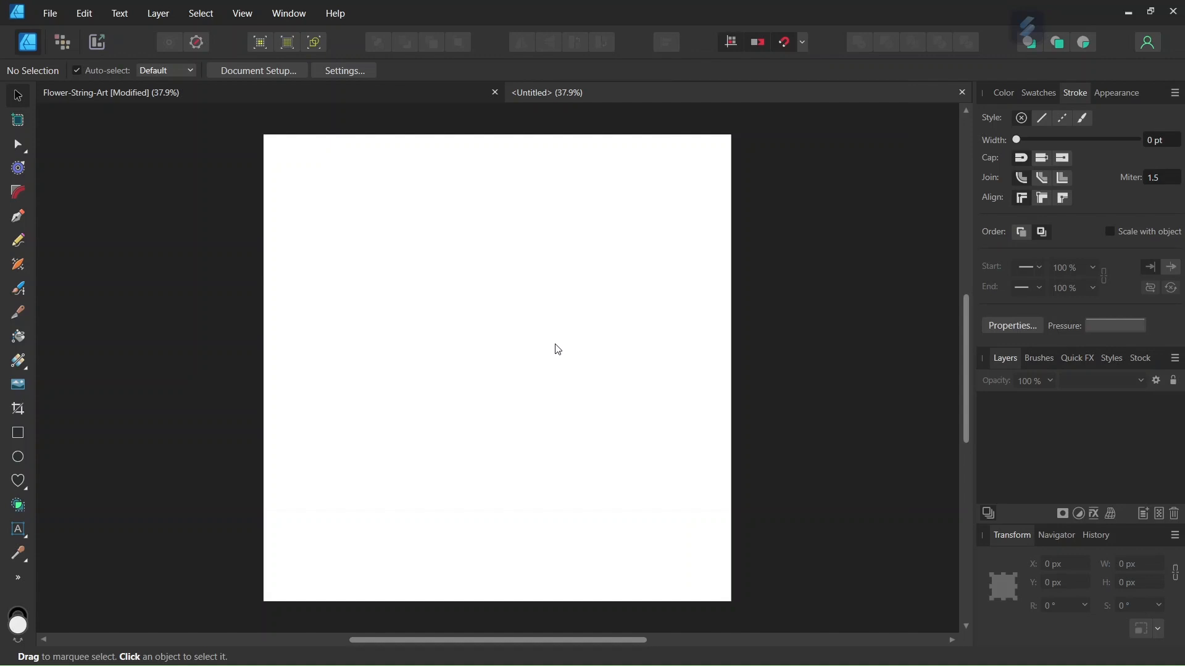
{"action": "left_click", "coordinate": [244, 17]}
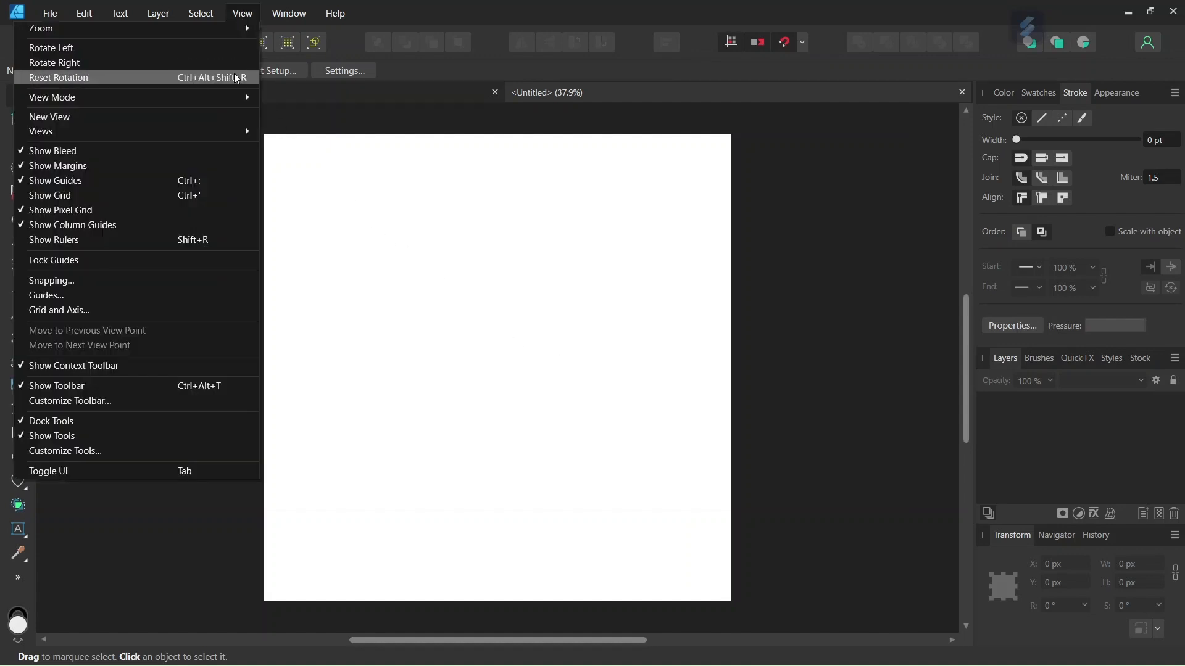
{"action": "left_click", "coordinate": [166, 294]}
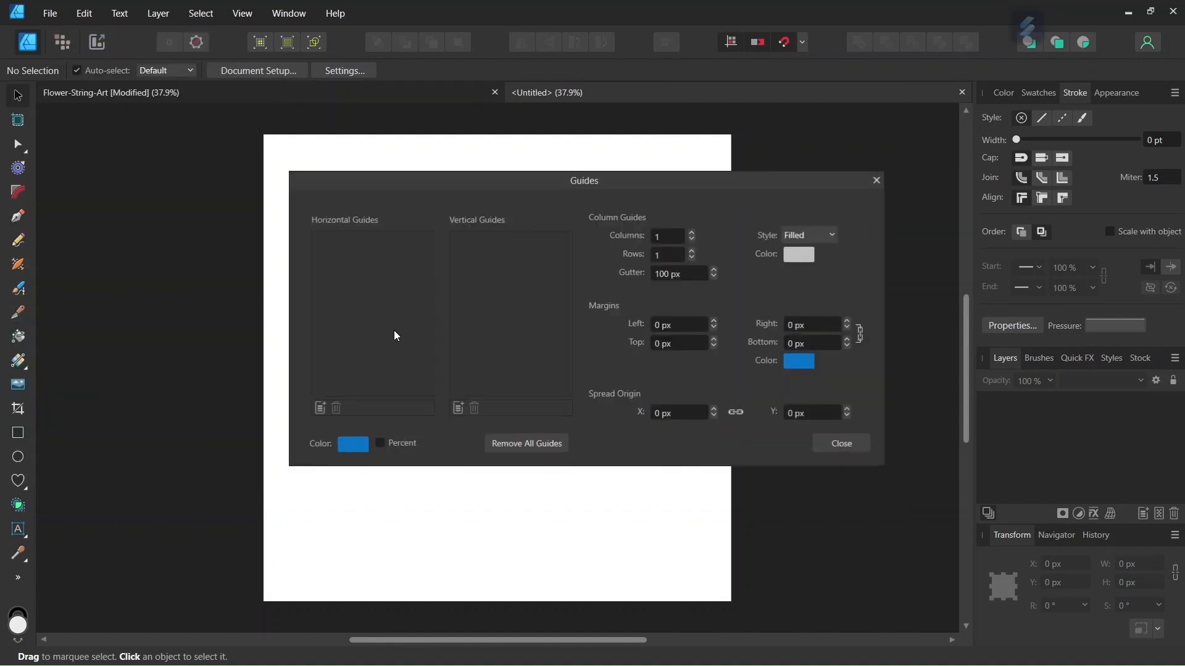
{"action": "left_click", "coordinate": [319, 409]}
{"action": "left_click", "coordinate": [457, 409]}
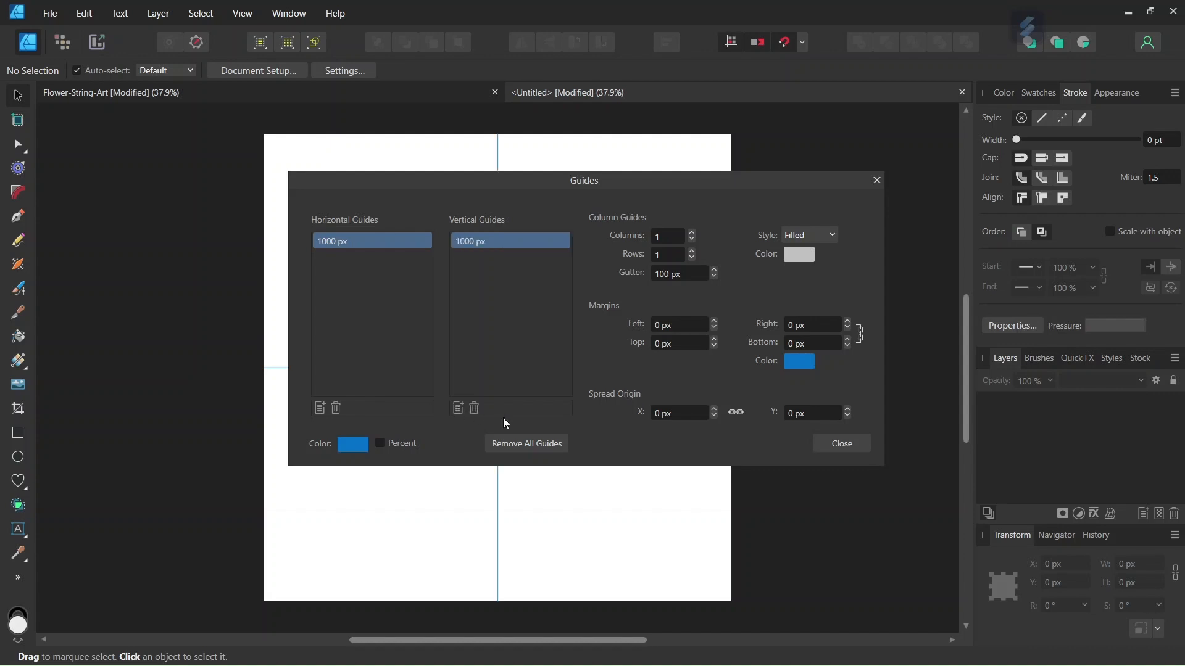
{"action": "left_click", "coordinate": [840, 445]}
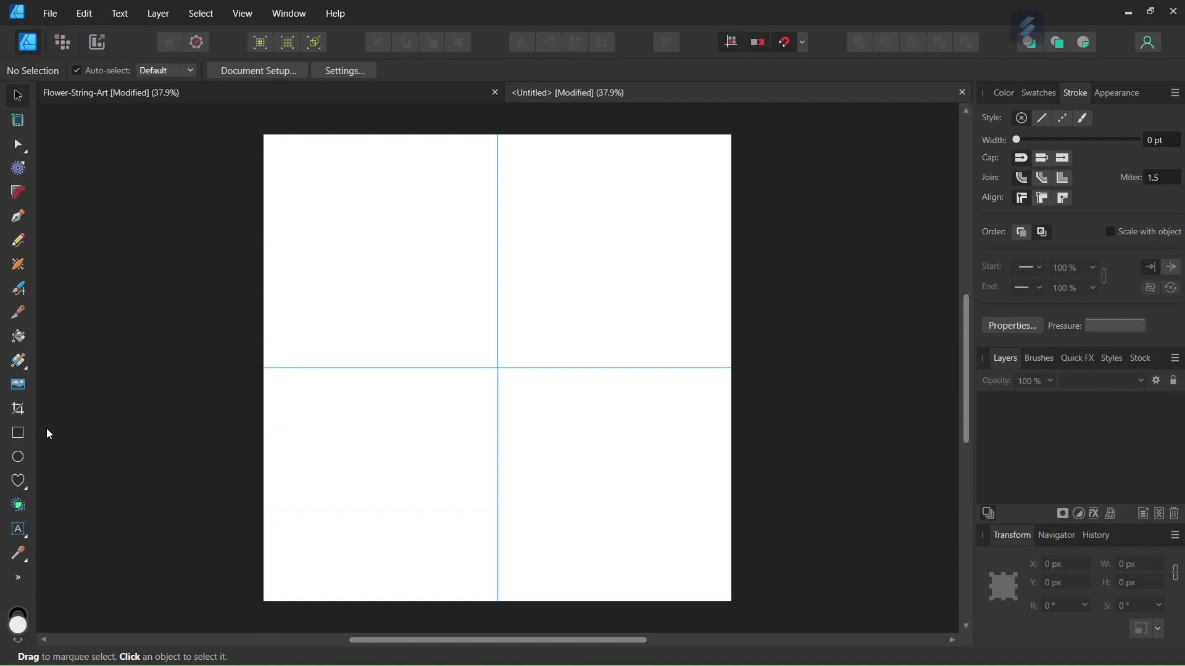
- Draw a rectangle with a black fill and no stroke covering the whole page
{"action": "left_click", "coordinate": [19, 433]}
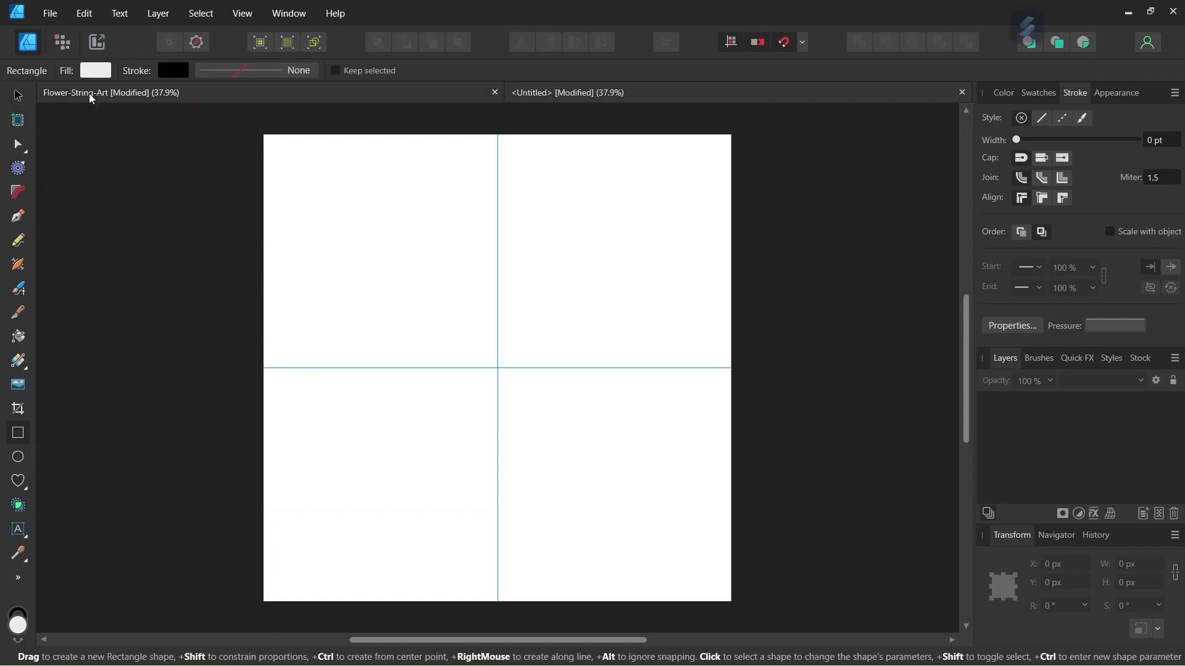
{"action": "left_click", "coordinate": [93, 72]}
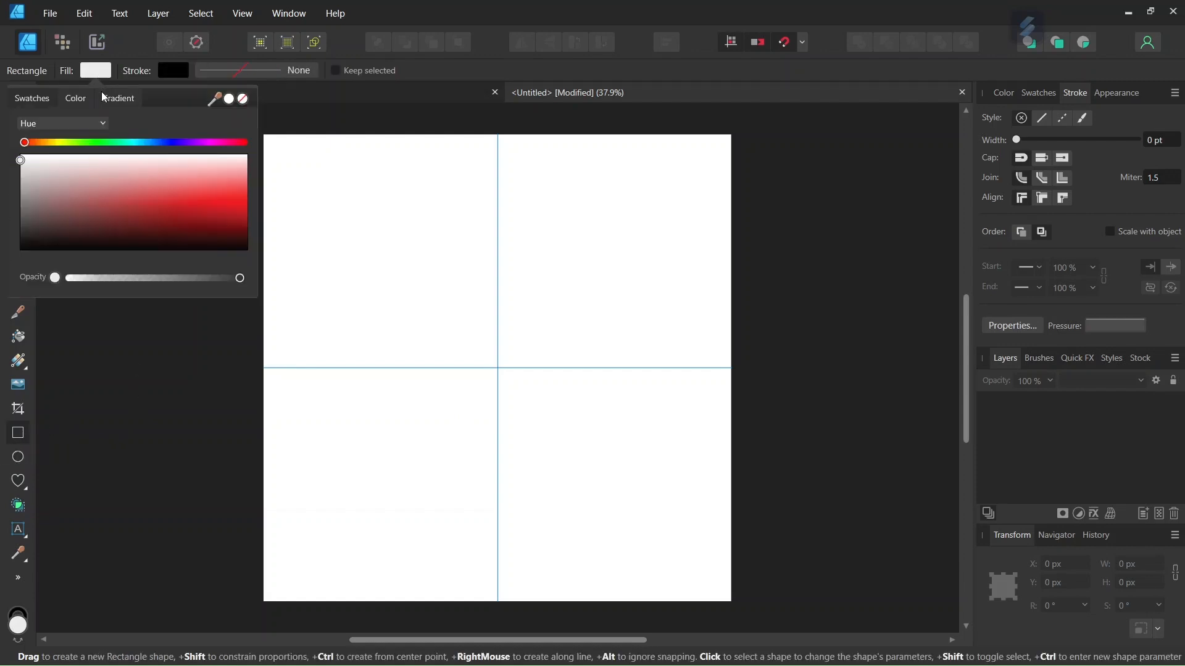
{"action": "left_click_drag", "start_coordinate": [110, 184], "coordinate": [269, 266]}
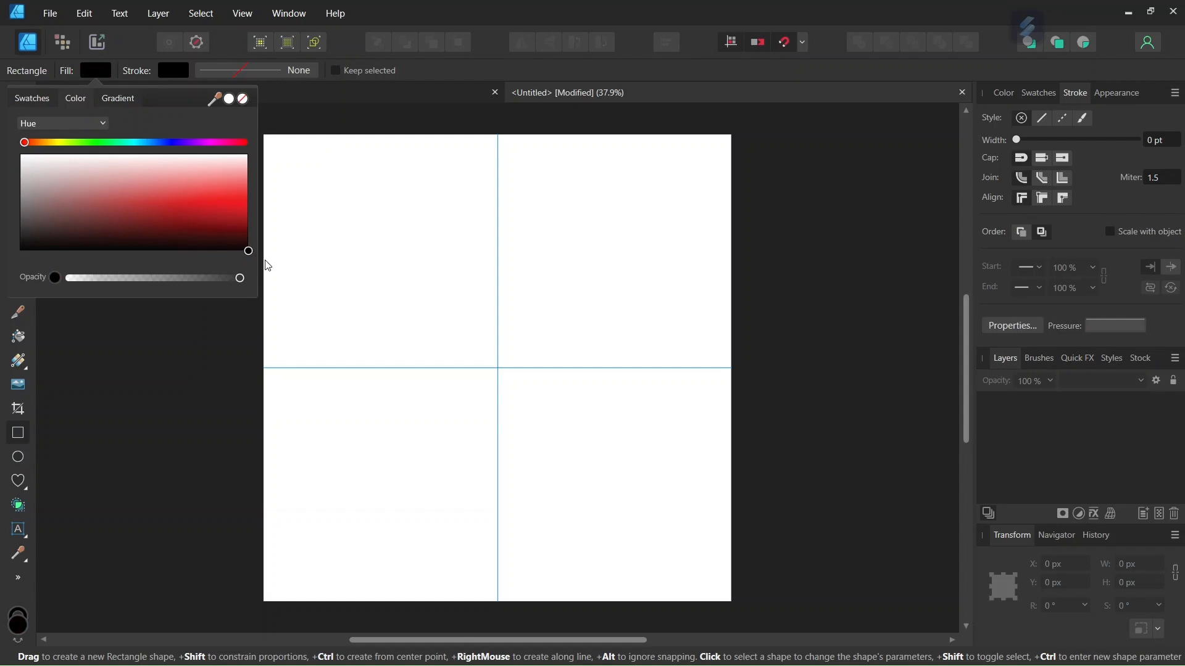
{"action": "left_click", "coordinate": [169, 72]}
{"action": "left_click", "coordinate": [169, 72]}
{"action": "left_click", "coordinate": [283, 99]}
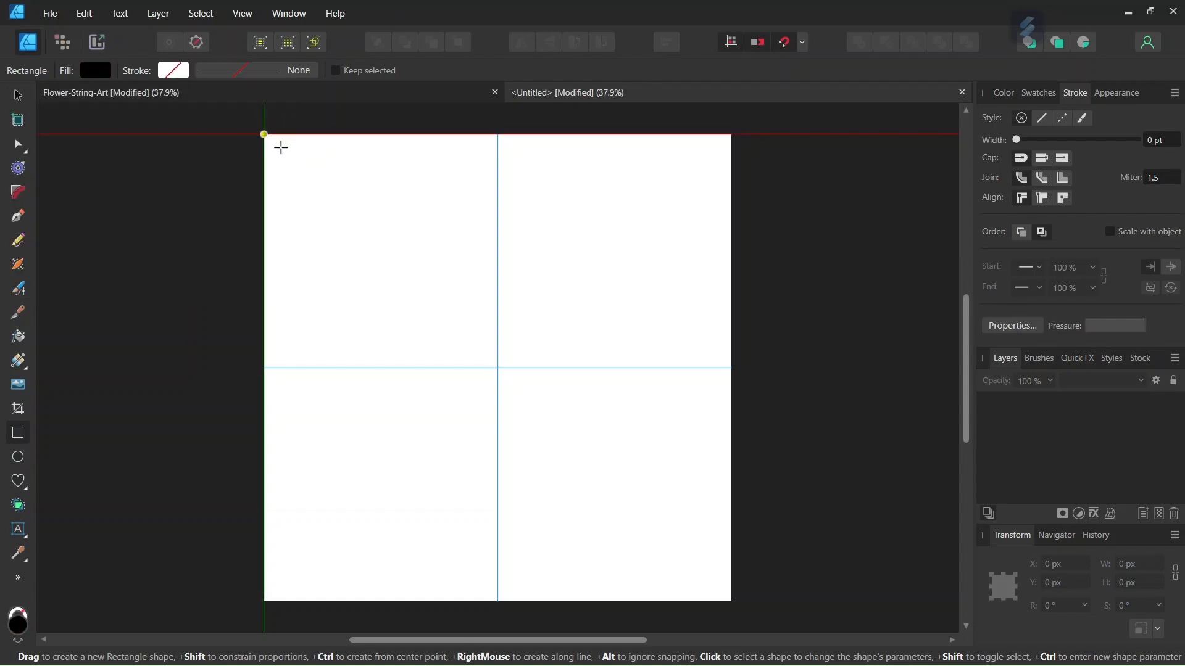
{"action": "left_click_drag", "start_coordinate": [278, 145], "coordinate": [732, 603]}
{"action": "scroll", "coordinate": [592, 449], "scroll_direction": "down", "scroll_amount": 2}
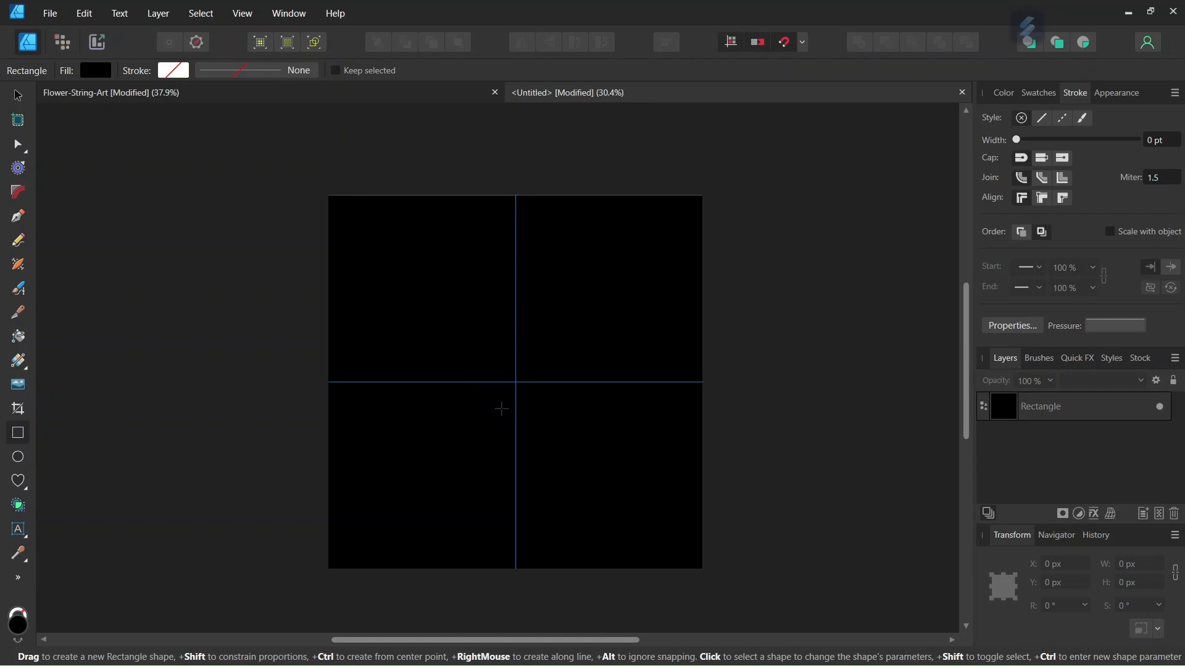
{"action": "scroll", "coordinate": [502, 409], "scroll_direction": "up", "scroll_amount": 2}
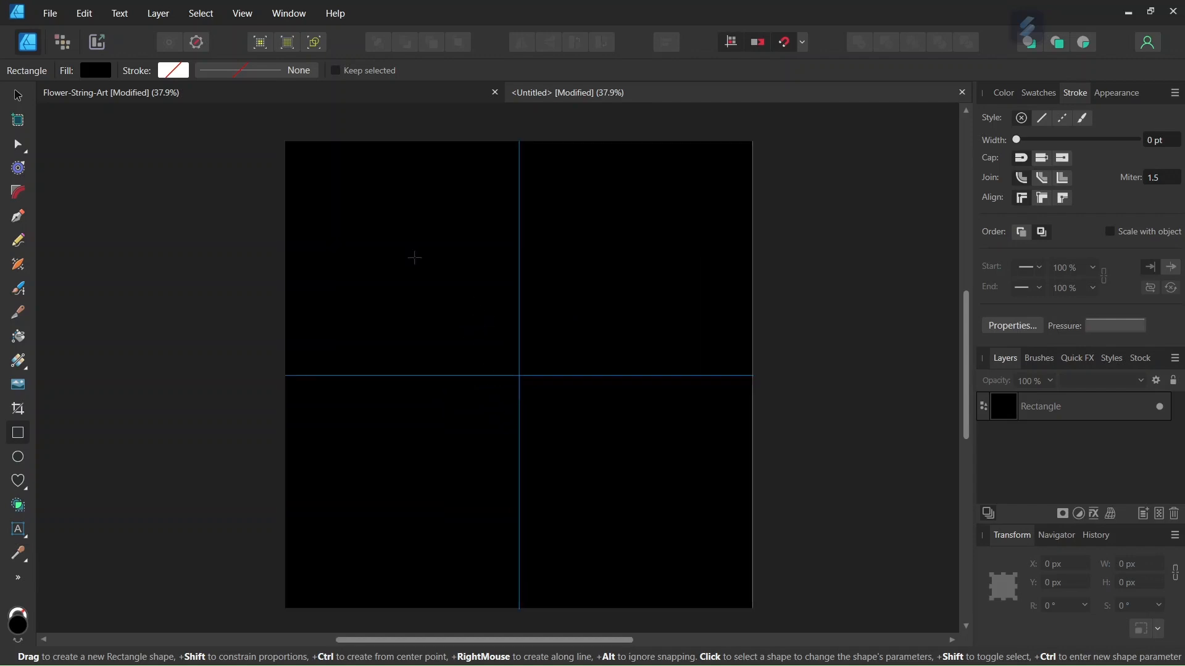
- Show the document grid and set its grid line colour to white
{"action": "left_click", "coordinate": [241, 15]}
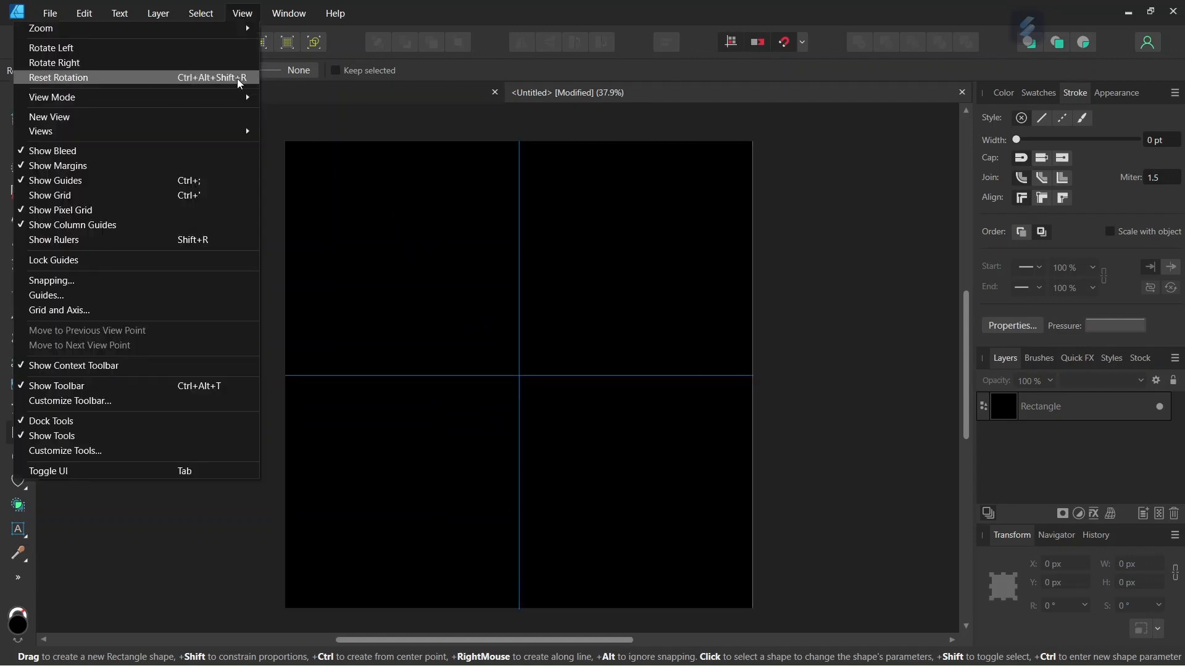
{"action": "left_click", "coordinate": [169, 310]}
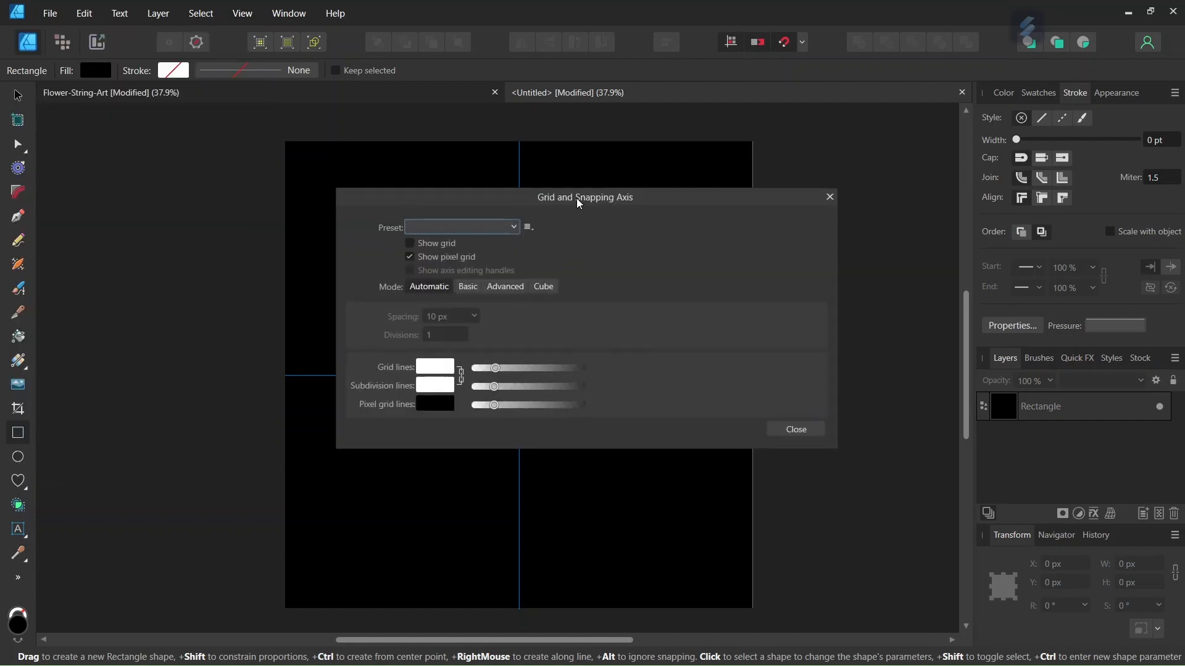
{"action": "left_click_drag", "start_coordinate": [576, 197], "coordinate": [872, 178]}
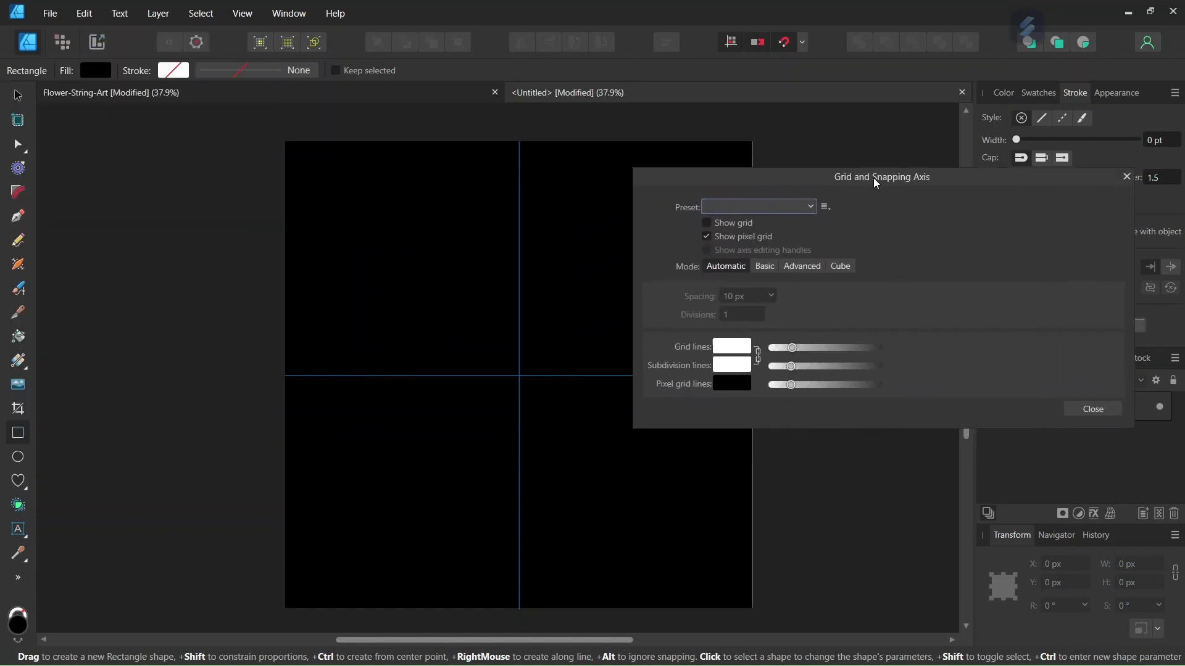
{"action": "left_click", "coordinate": [712, 221]}
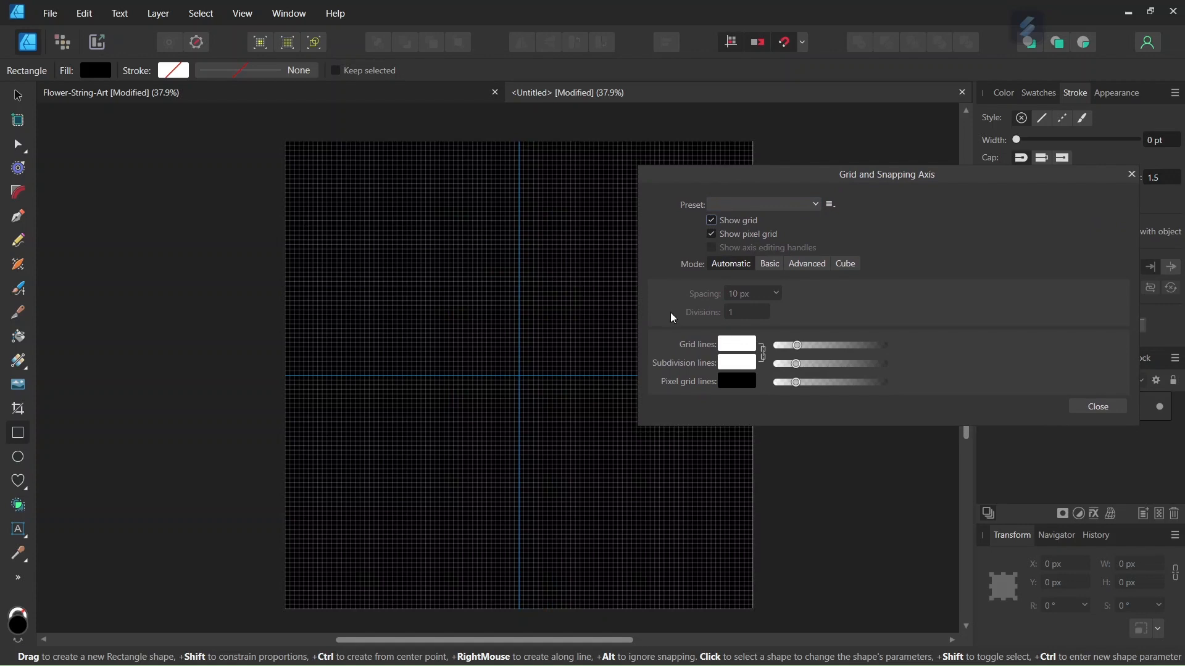
{"action": "left_click", "coordinate": [736, 344]}
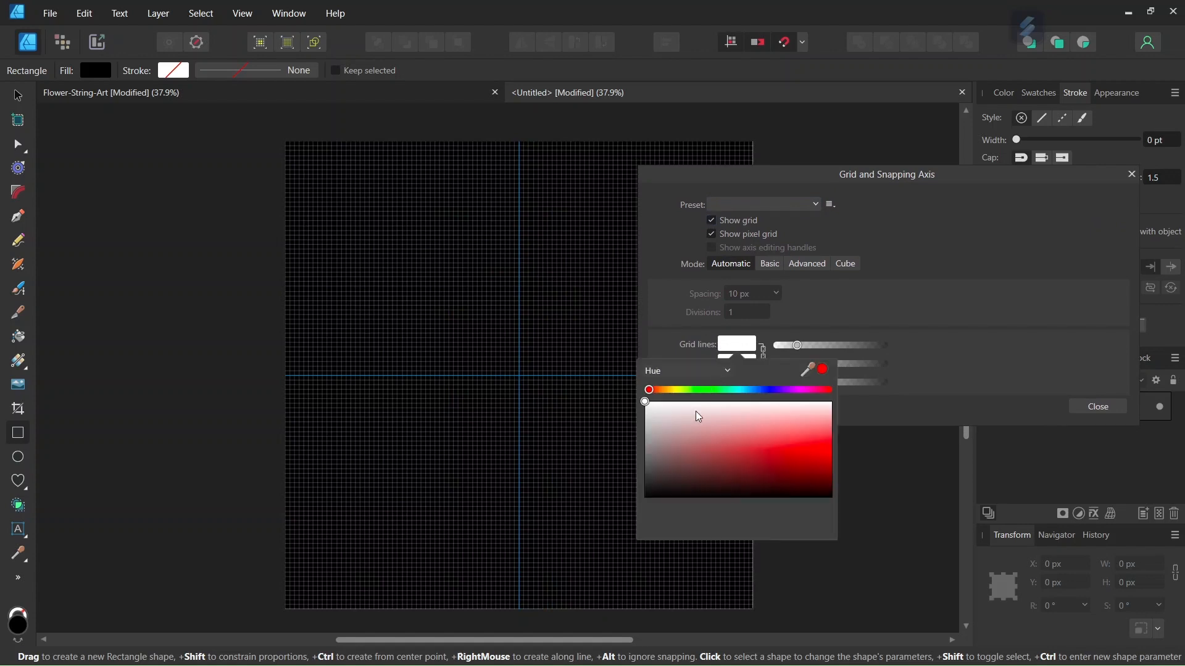
{"action": "left_click_drag", "start_coordinate": [698, 437], "coordinate": [644, 405]}
- Switch the grid to Basic mode with a spacing of 50 px
{"action": "left_click", "coordinate": [770, 265]}
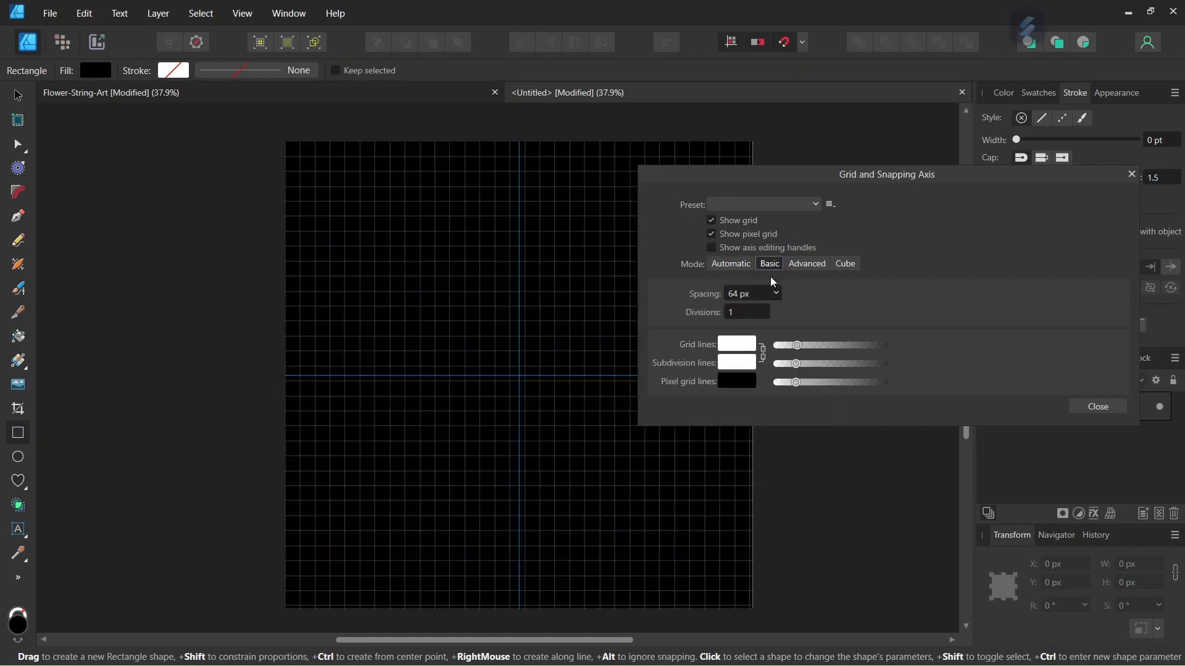
{"action": "left_click", "coordinate": [744, 295]}
{"action": "type", "text": "50"}
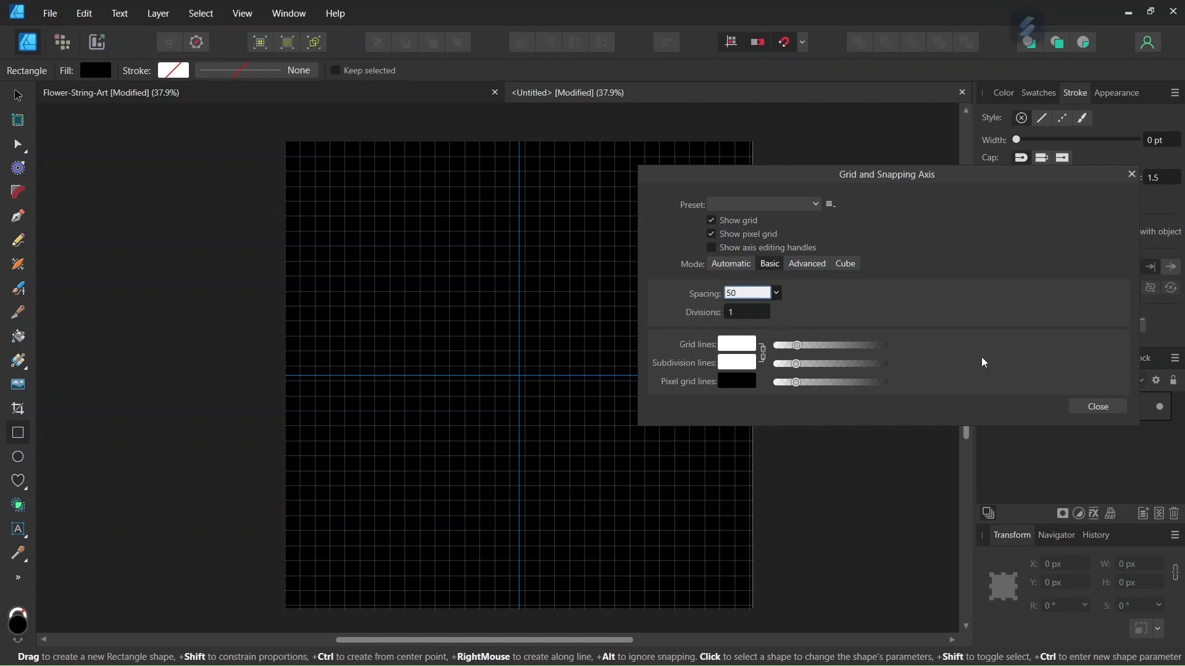
{"action": "left_click", "coordinate": [1094, 409]}
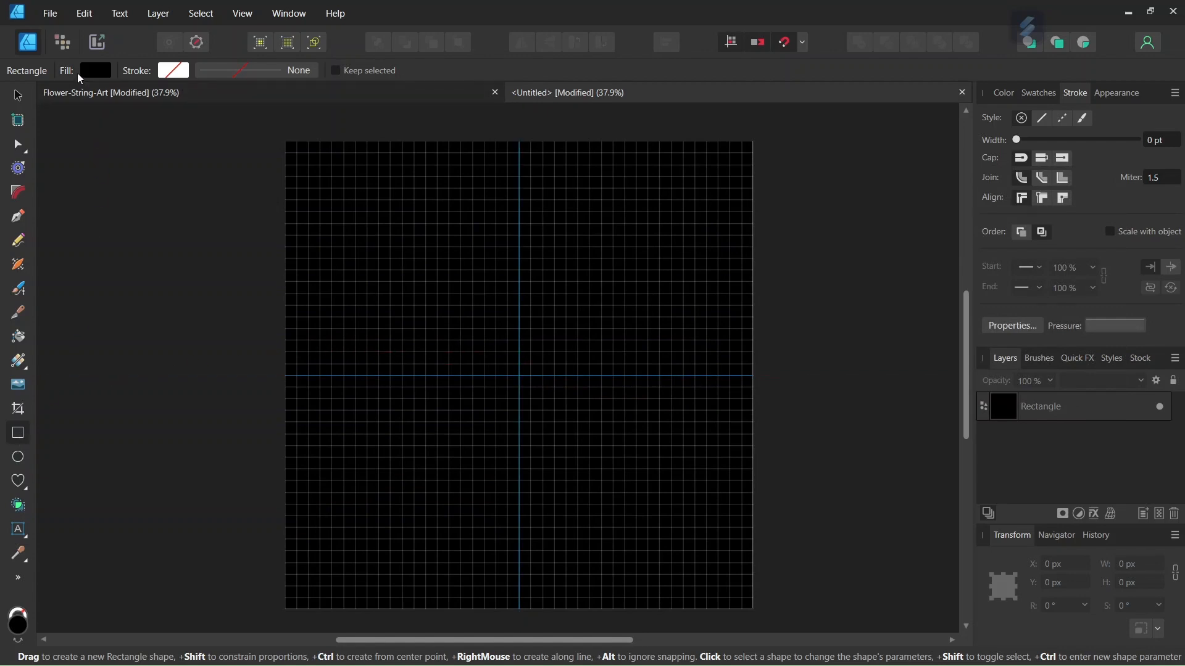
- Draw a 500 px square with no fill and a white 1 pt stroke in the page's upper-left quarter
{"action": "left_click", "coordinate": [96, 71]}
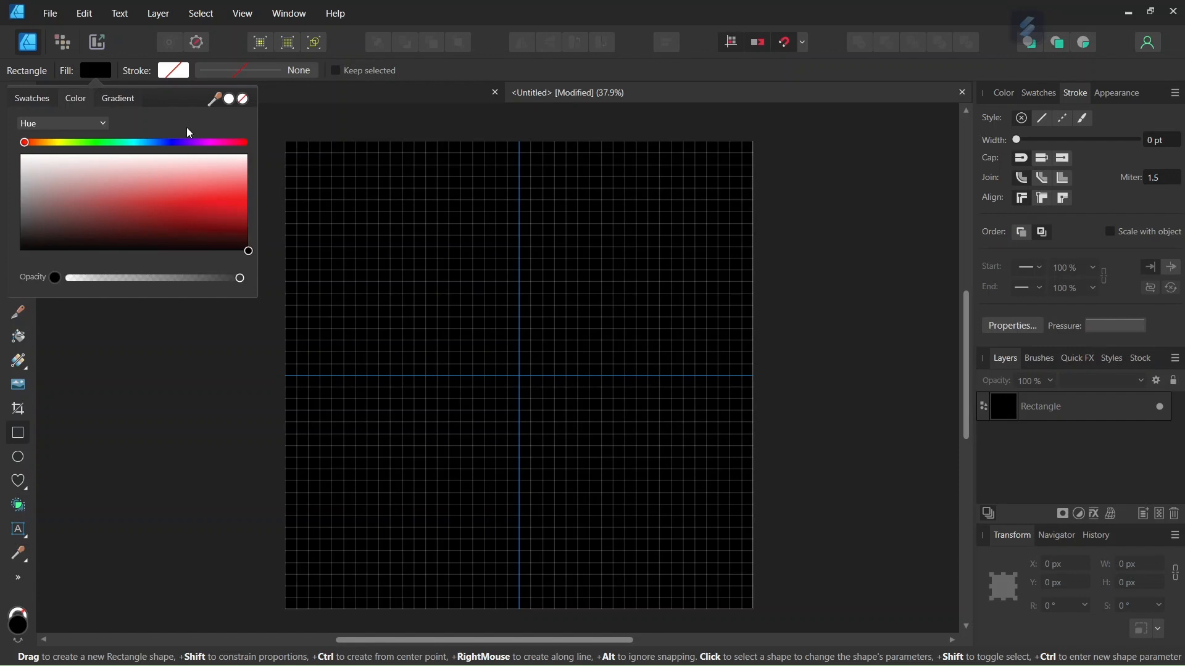
{"action": "left_click", "coordinate": [242, 100]}
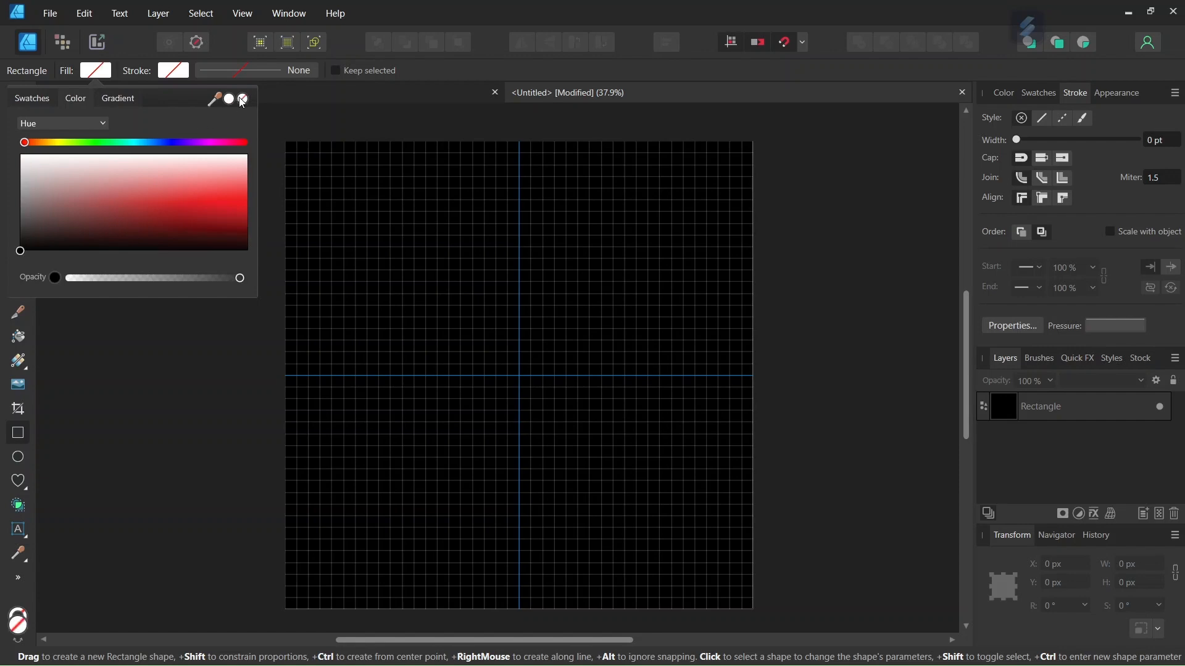
{"action": "left_click", "coordinate": [176, 72]}
{"action": "left_click", "coordinate": [121, 176]}
{"action": "left_click", "coordinate": [271, 75]}
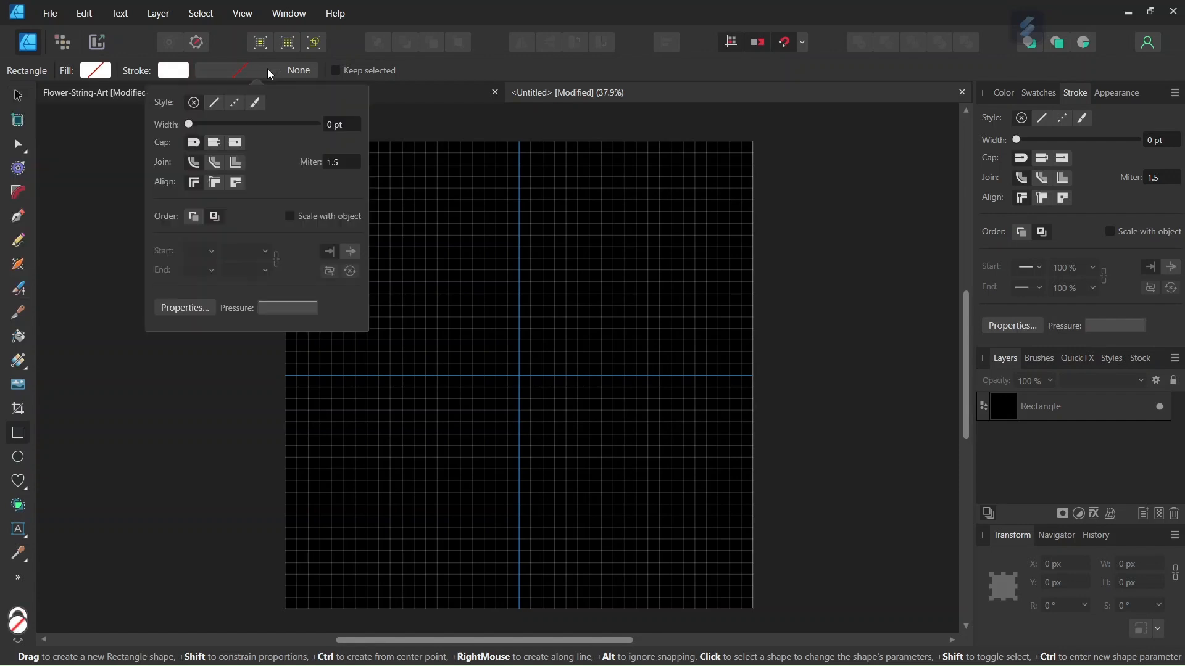
{"action": "left_click", "coordinate": [338, 125]}
{"action": "type", "text": "1"}
{"action": "key", "text": "Return"}
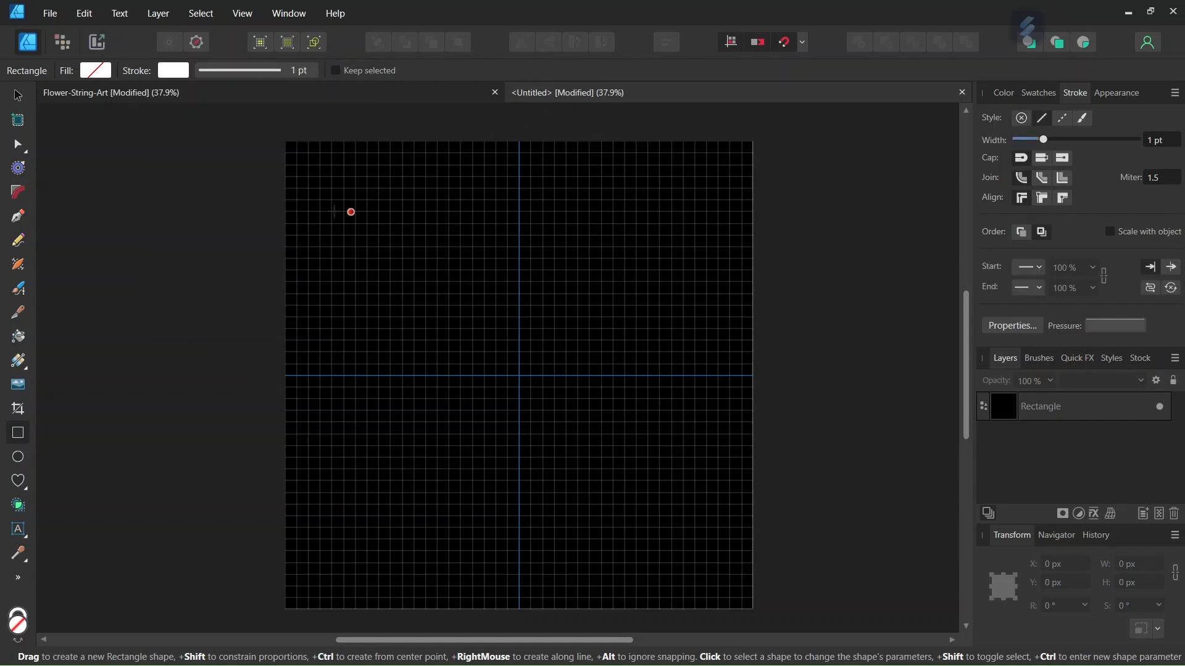
{"action": "mouse_move", "coordinate": [331, 211]}
{"action": "left_mouse_down"}
{"action": "mouse_move", "coordinate": [429, 291]}
{"action": "mouse_move", "coordinate": [438, 329]}
{"action": "mouse_move", "coordinate": [449, 329]}
{"action": "left_mouse_up"}
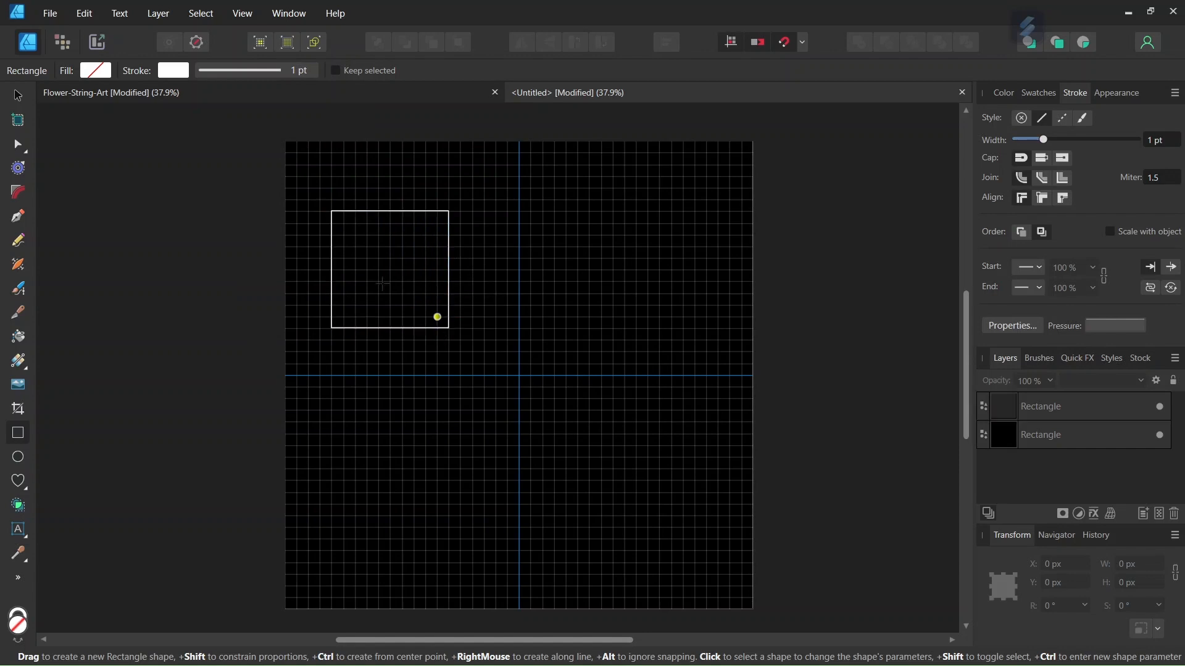
- Move the white square to X 500 px, Y 500 px so its lower-right corner meets the guide intersection
{"action": "key", "text": "v"}
{"action": "left_click", "coordinate": [412, 215]}
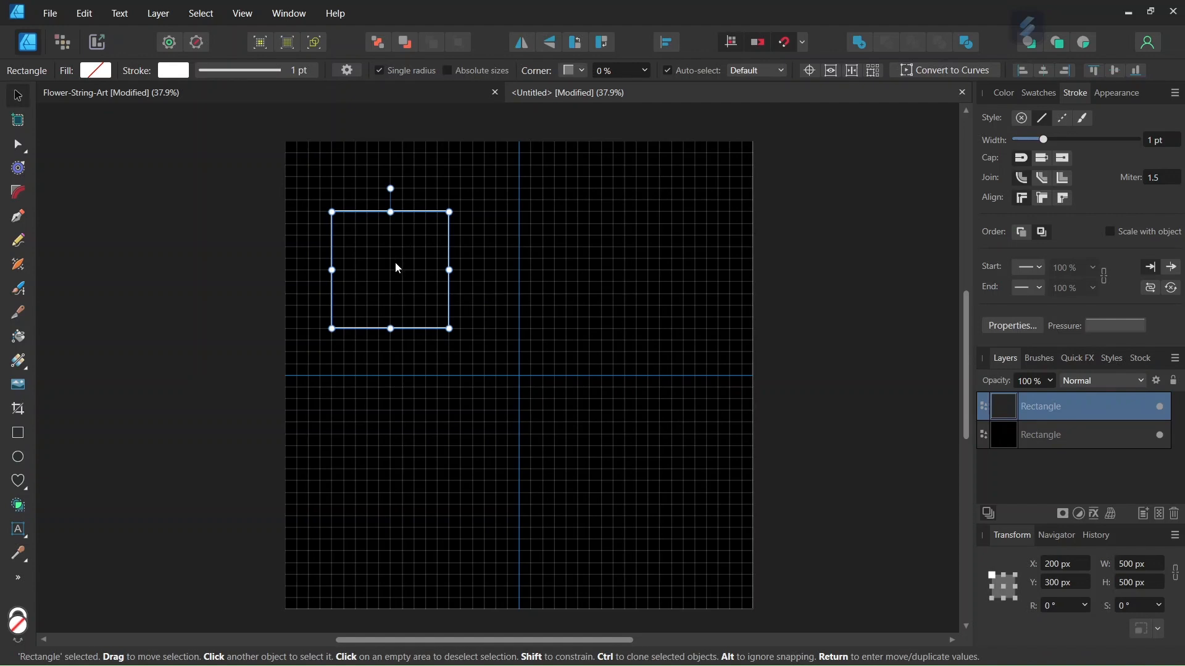
{"action": "left_click_drag", "start_coordinate": [396, 269], "coordinate": [461, 312]}
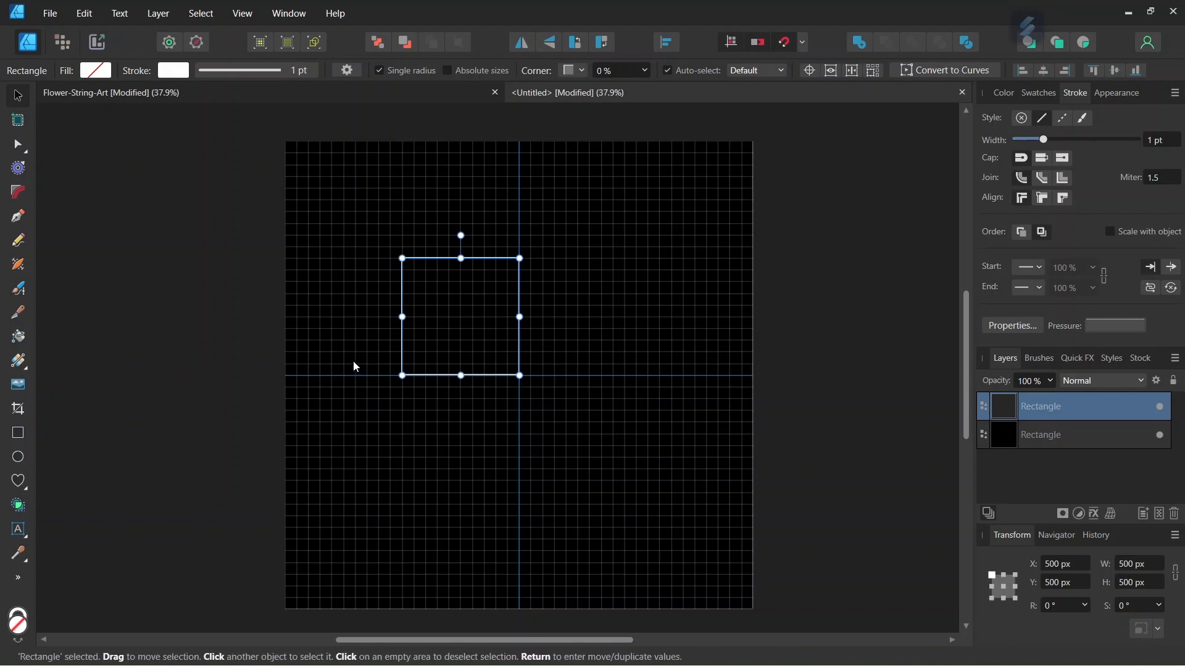
- Draw a straight Pen line from one grid unit along the square's top edge to one unit down its right edge, at X 1000 px, Y 550 px
{"action": "scroll", "coordinate": [433, 277], "scroll_direction": "up", "scroll_amount": 1}
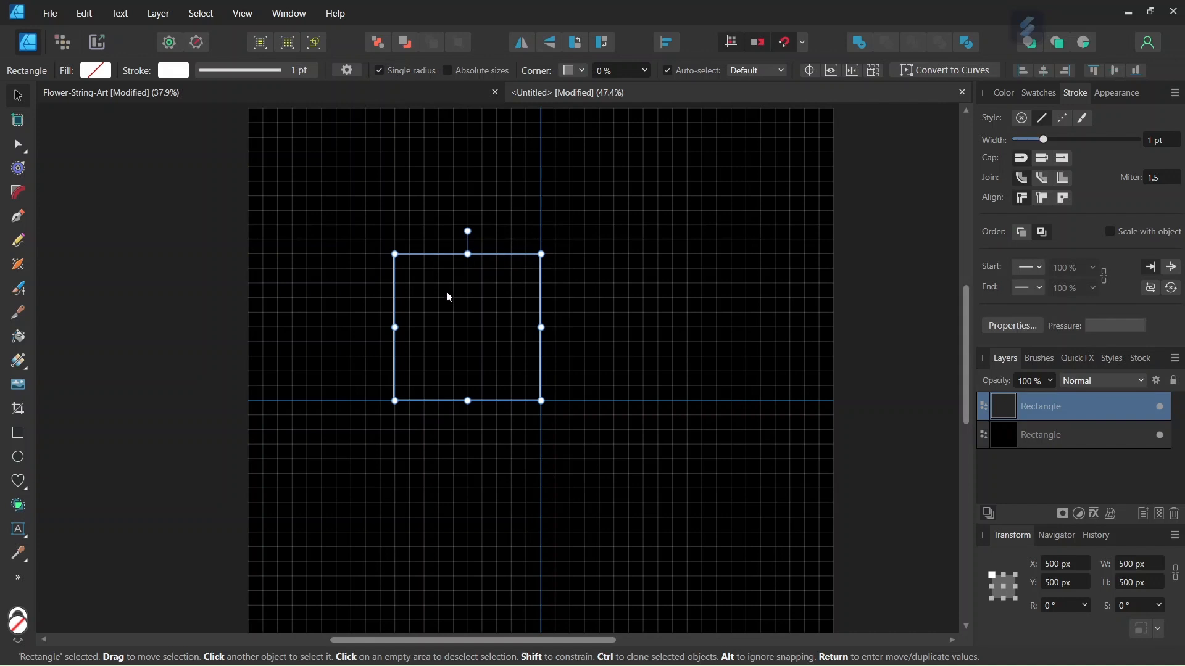
{"action": "left_click", "coordinate": [18, 217]}
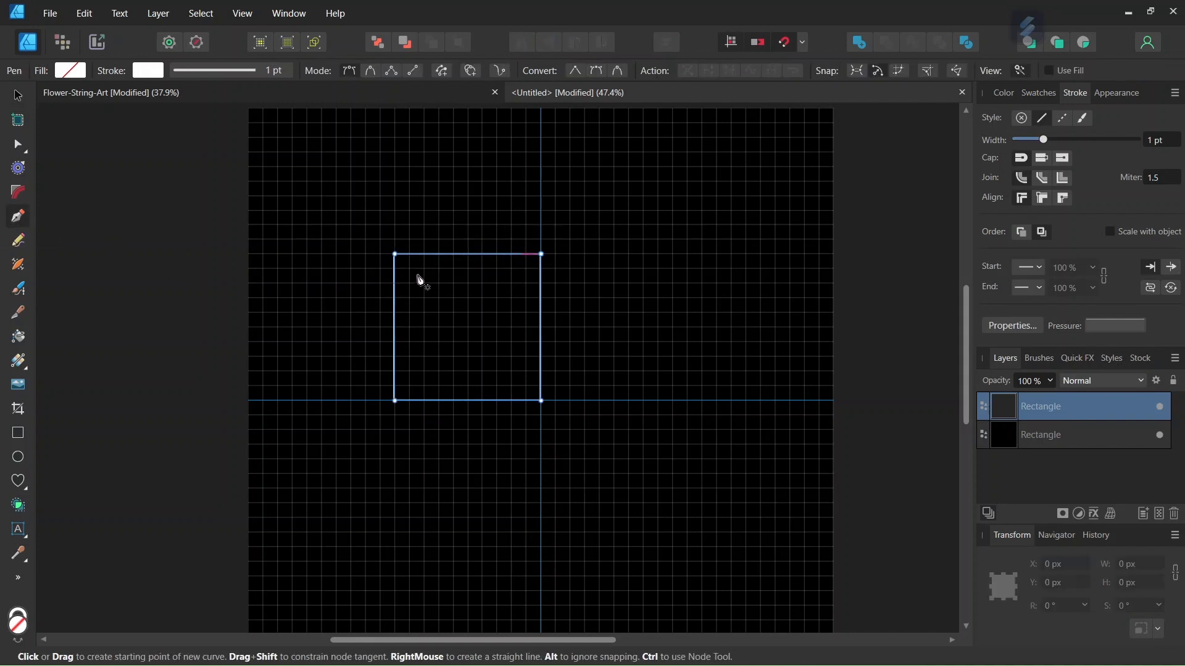
{"action": "left_click", "coordinate": [409, 255]}
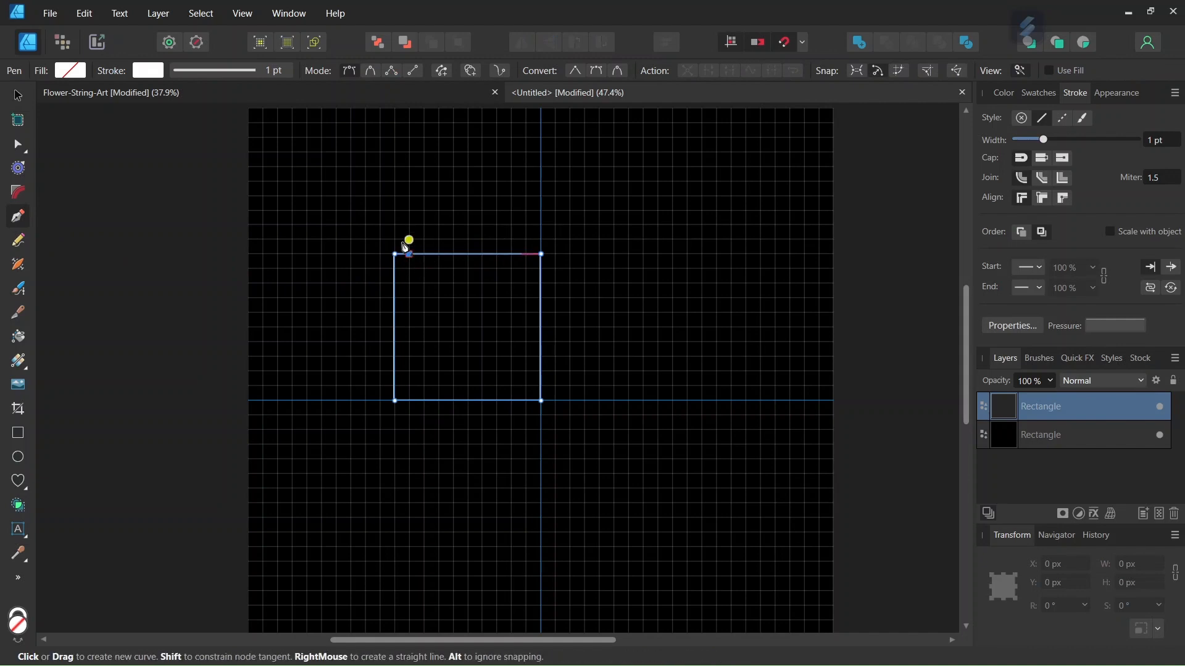
{"action": "left_click", "coordinate": [543, 270]}
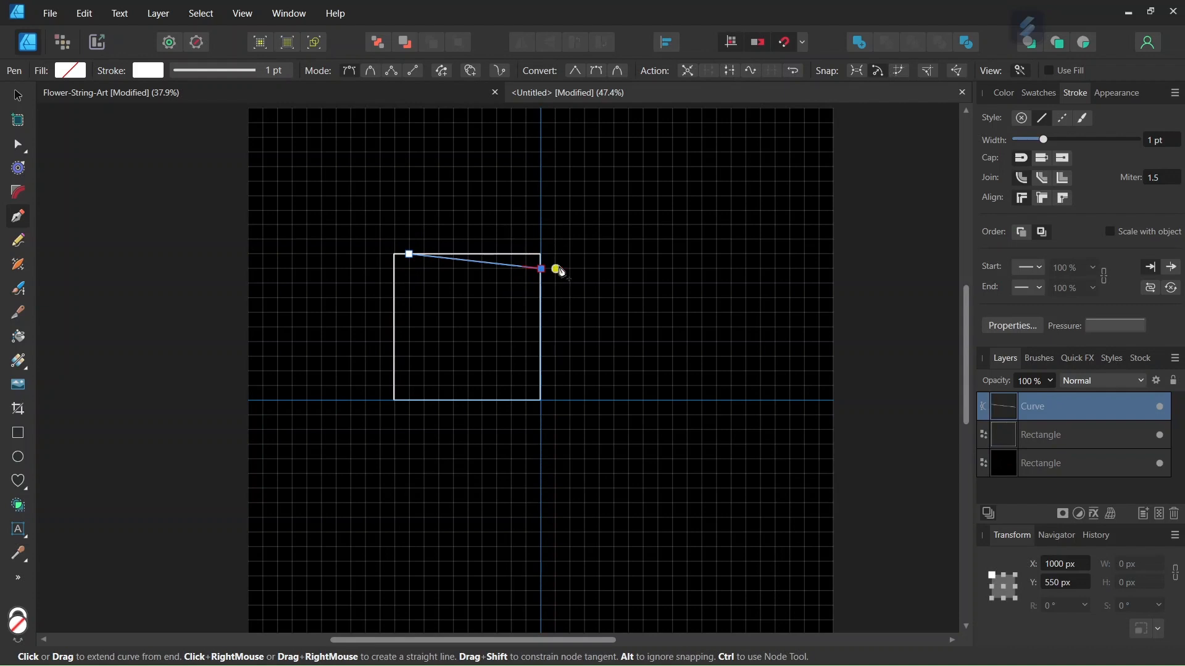
{"action": "key", "text": "Escape"}
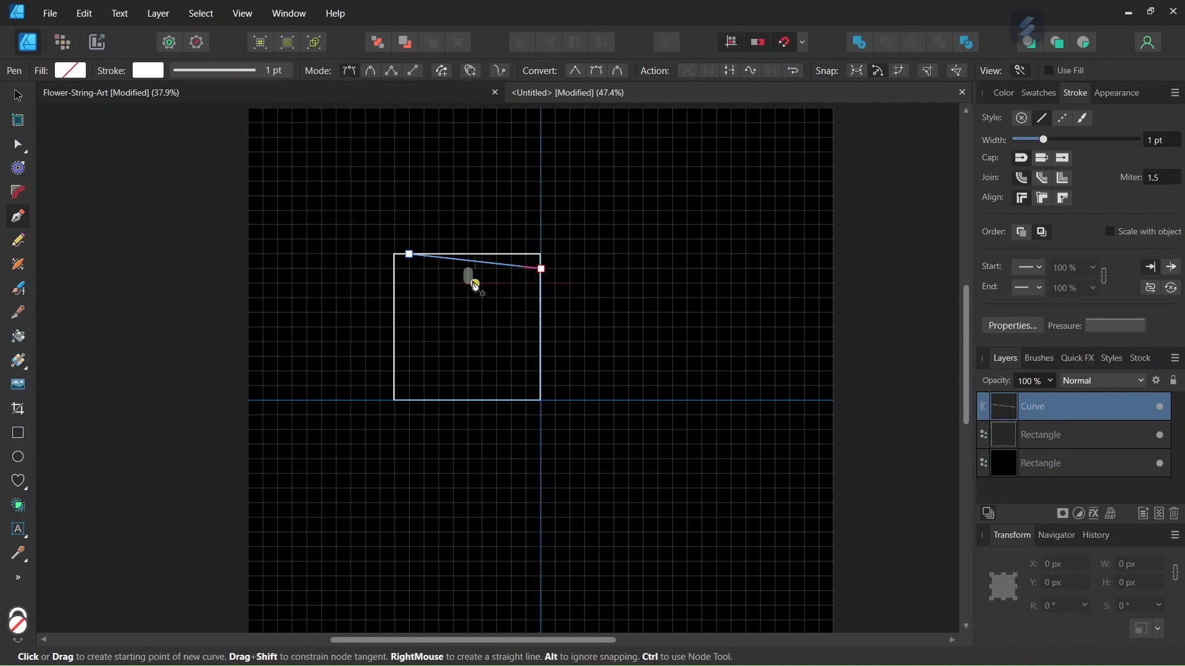
- Draw the second and third string lines from the next two top-edge grid points to the right edge at Y 600 px and Y 650 px
{"action": "left_click", "coordinate": [424, 255]}
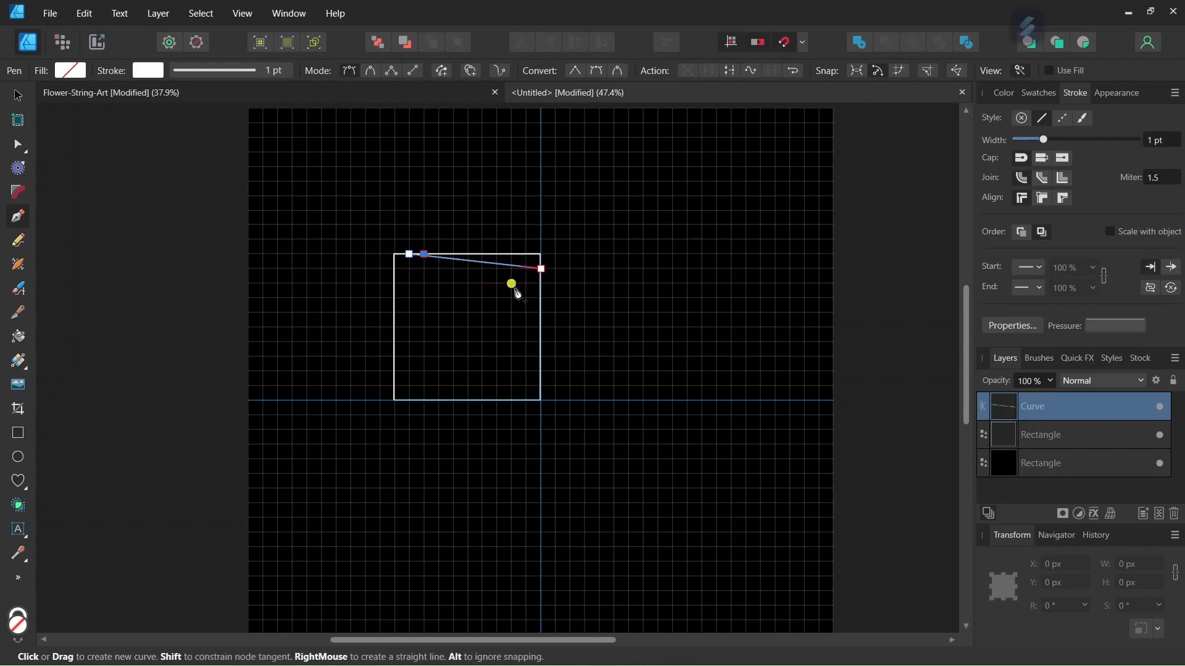
{"action": "left_click", "coordinate": [542, 283]}
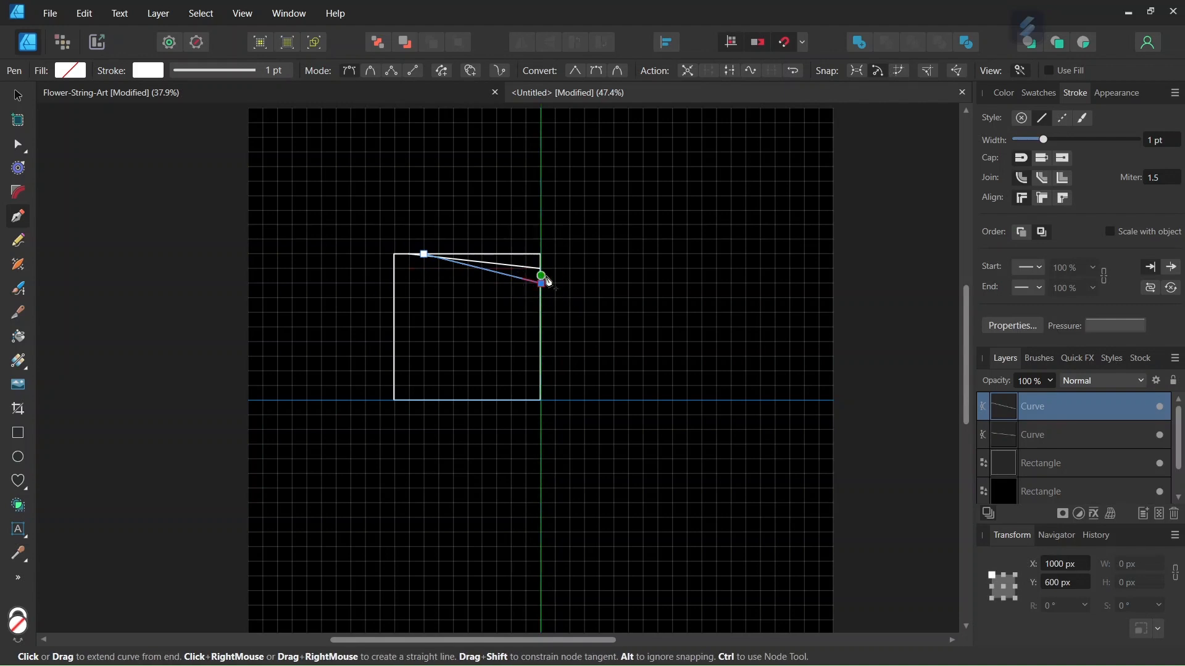
{"action": "key", "text": "Escape"}
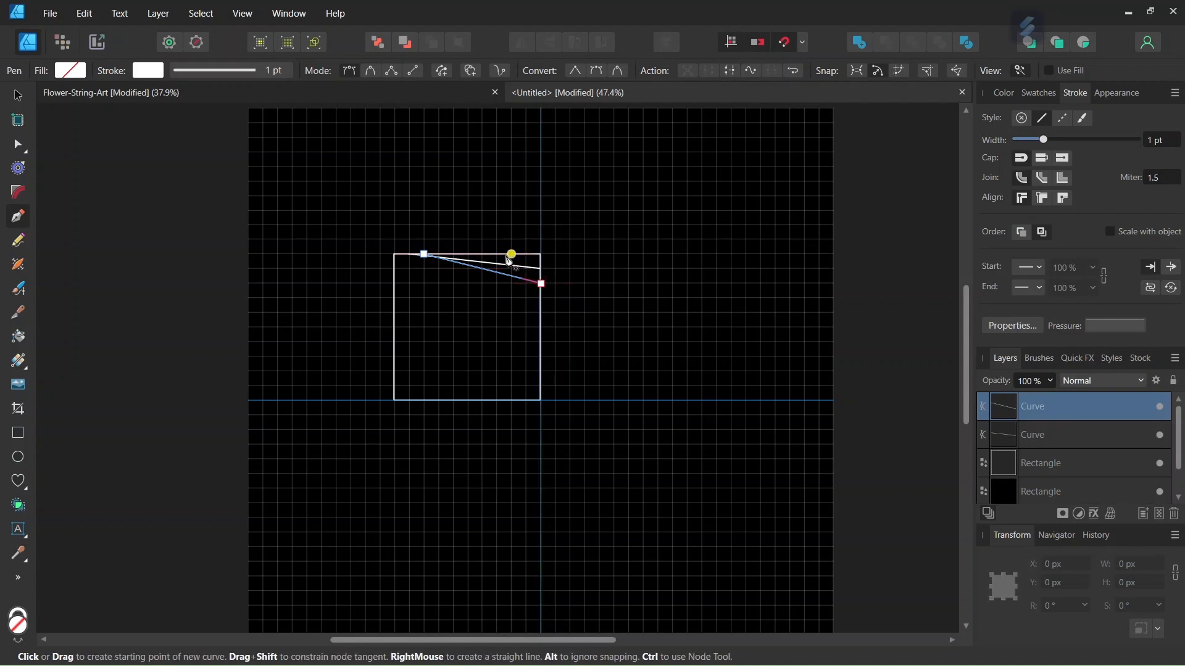
{"action": "left_click", "coordinate": [439, 255]}
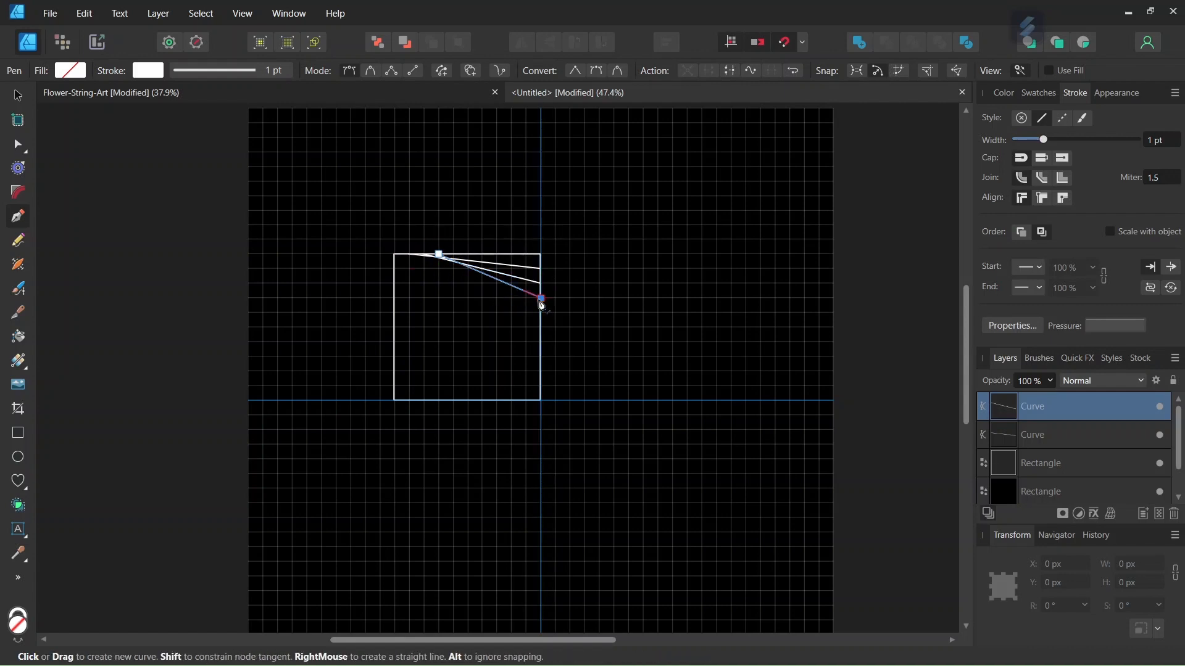
{"action": "left_click", "coordinate": [543, 300]}
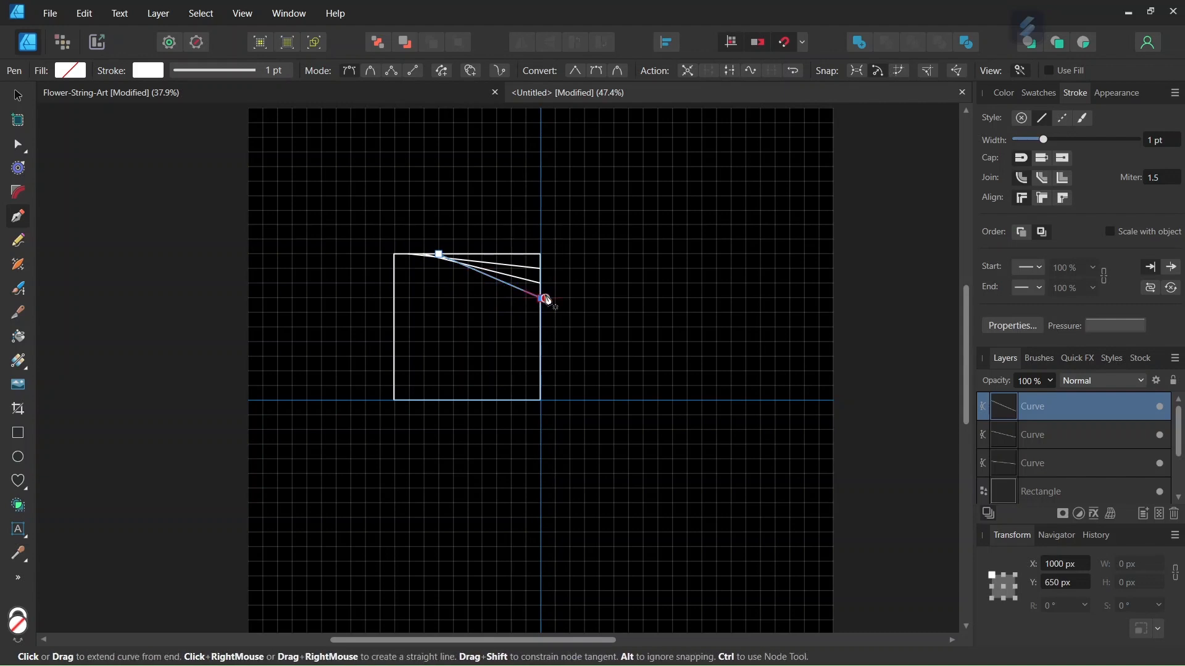
{"action": "key", "text": "Escape"}
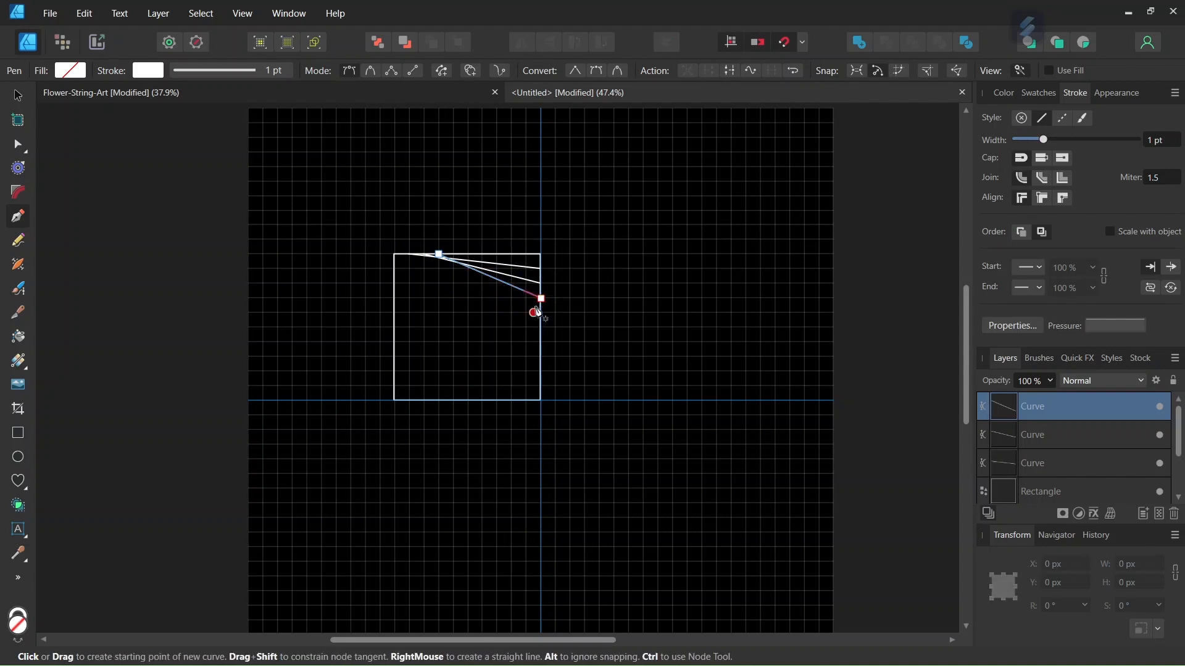
- Draw the fourth and fifth string lines, shifting both ends one grid unit further along the top and right edges each time
{"action": "left_click", "coordinate": [457, 259]}
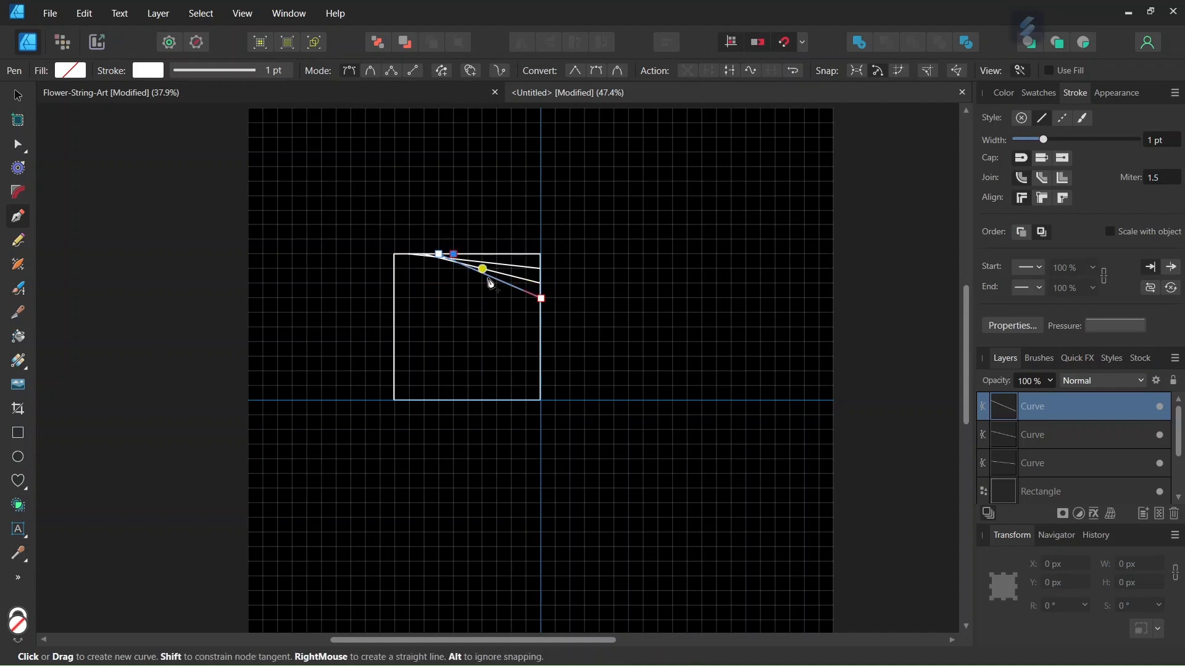
{"action": "left_click", "coordinate": [542, 313]}
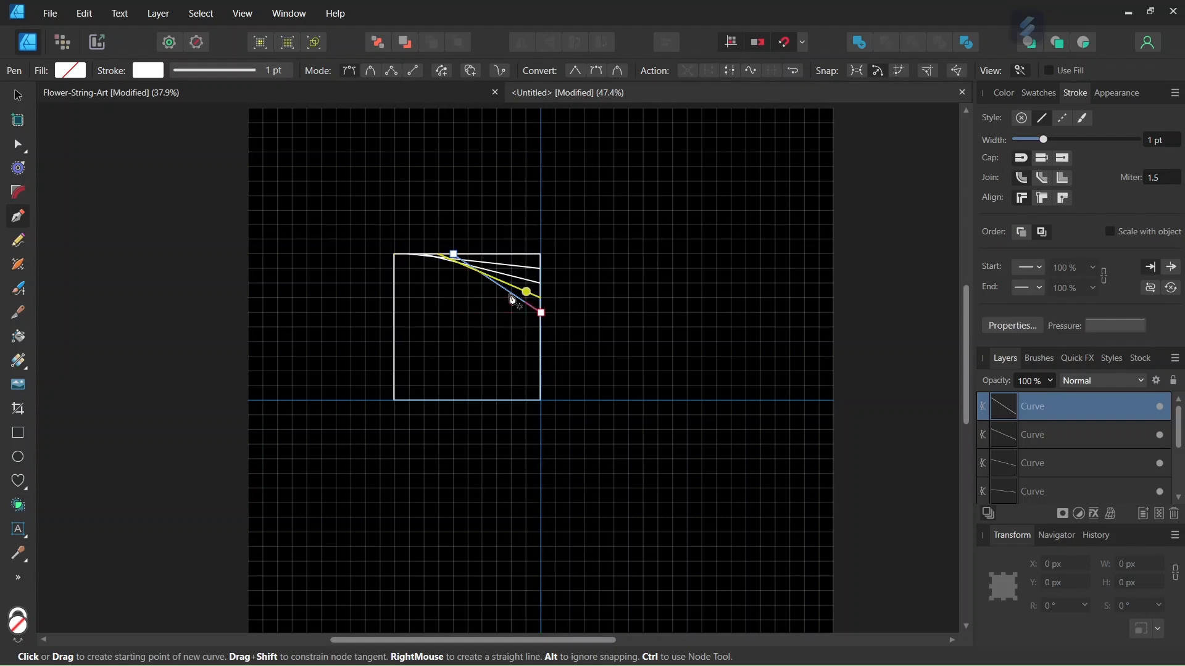
{"action": "left_click", "coordinate": [469, 254]}
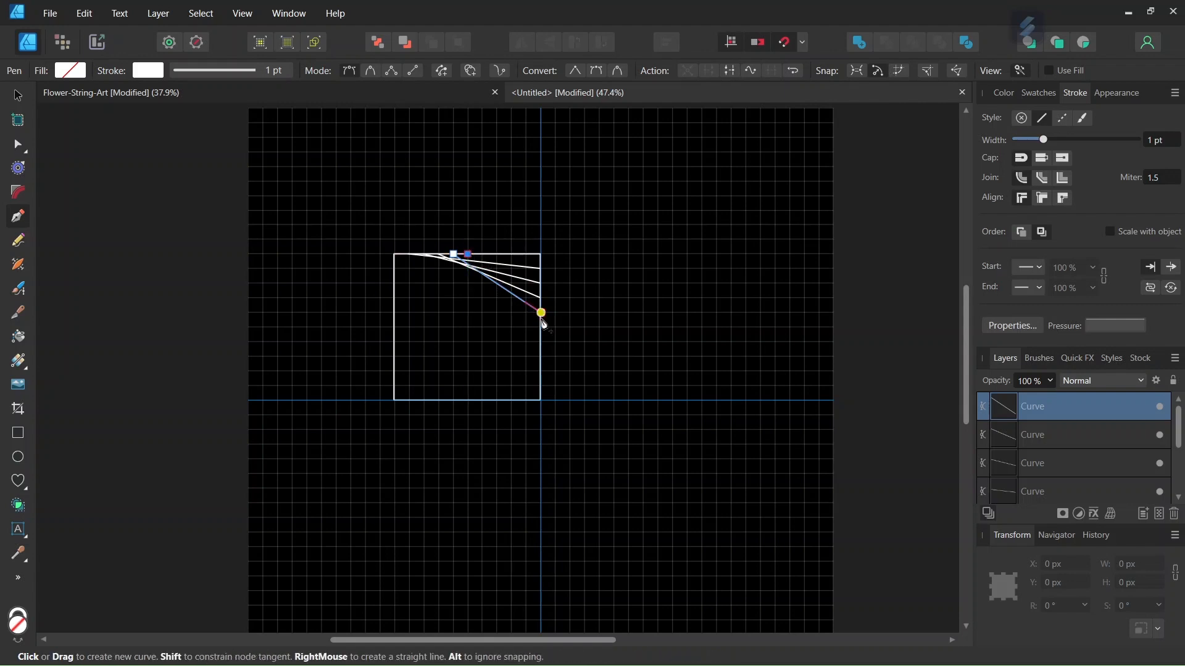
{"action": "left_click", "coordinate": [542, 328]}
{"action": "key", "text": "Escape"}
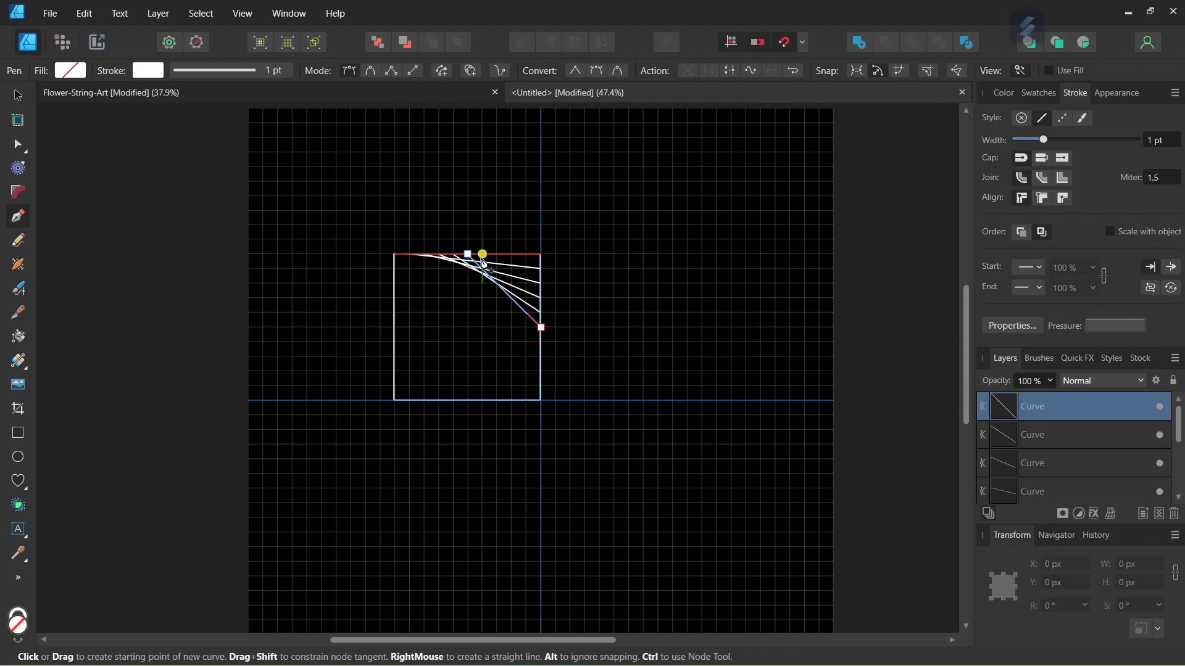
- Add the sixth and seventh string lines from the next top-edge grid points to the matching sixth and seventh points down the right edge
{"action": "left_click", "coordinate": [483, 254]}
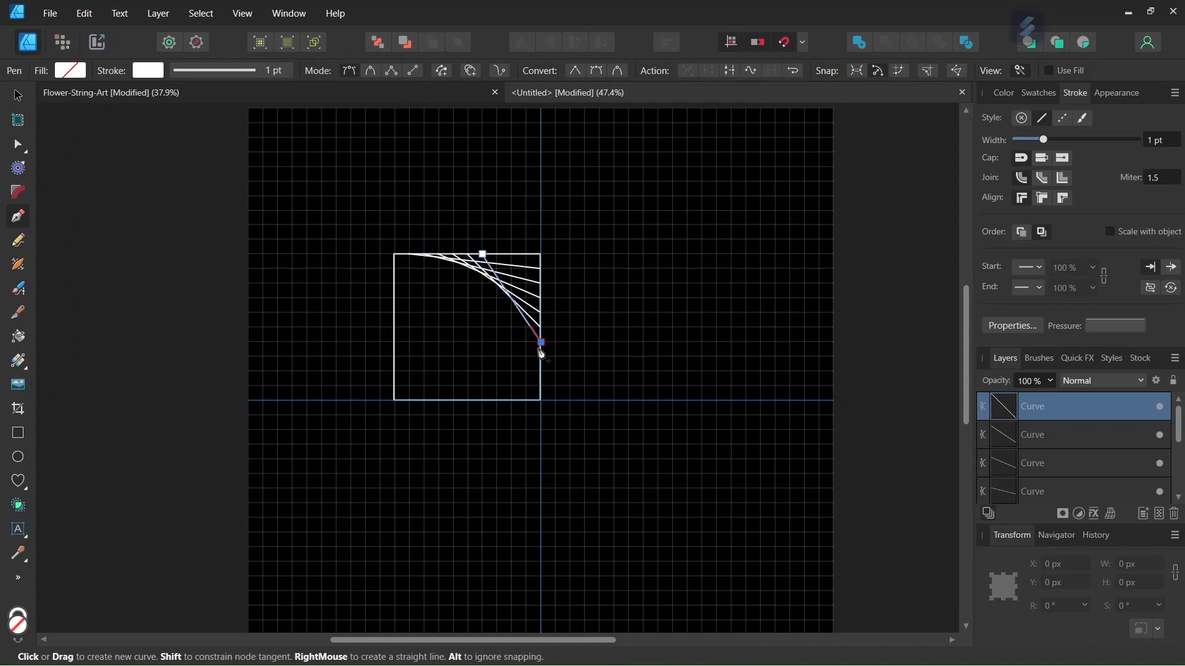
{"action": "key", "text": "Escape"}
{"action": "left_click", "coordinate": [498, 255]}
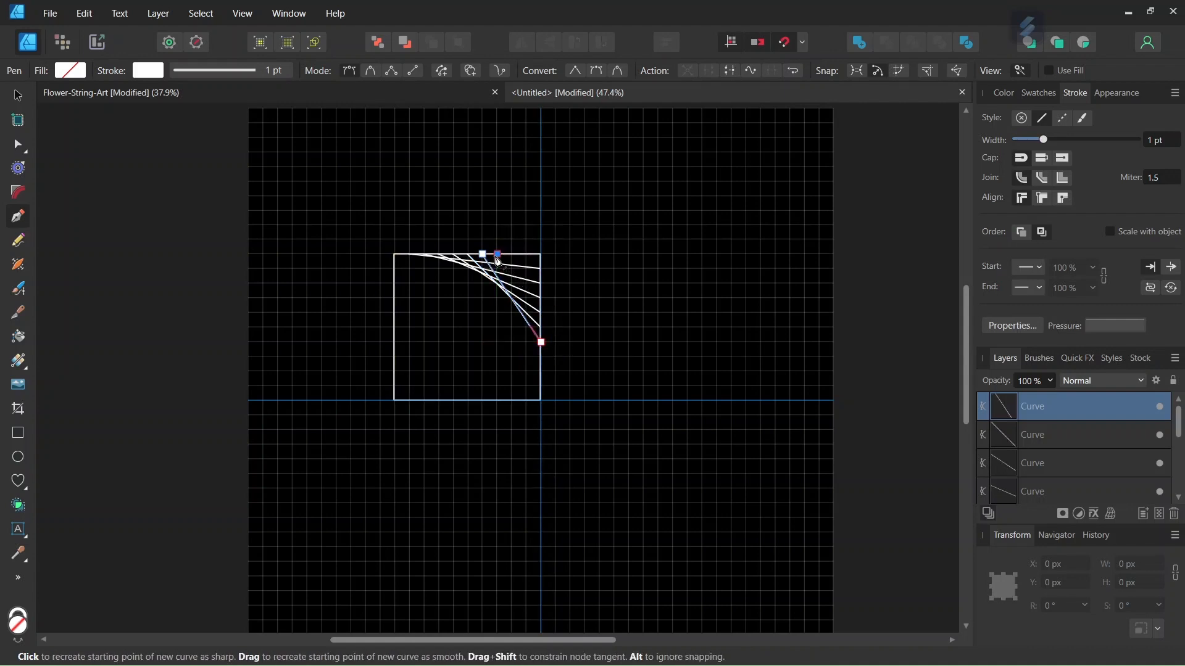
{"action": "left_click", "coordinate": [543, 358]}
{"action": "key", "text": "Escape"}
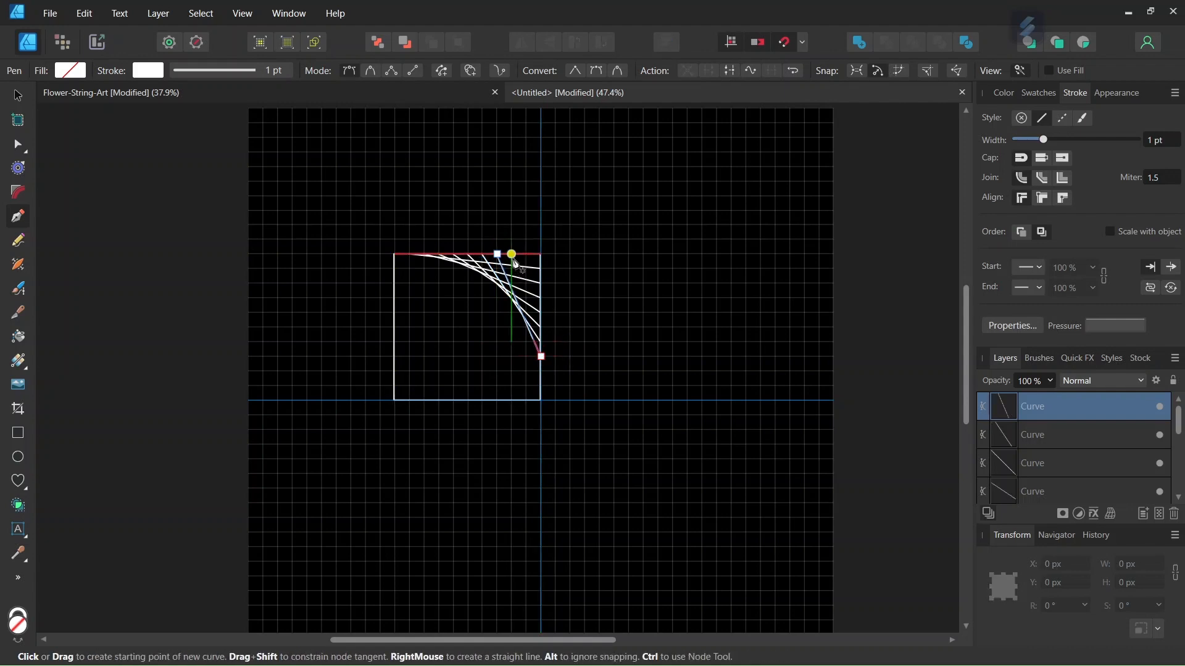
- Complete the string pattern with the eighth and ninth lines, from the last two inner top-edge grid points to the last two on the right edge
{"action": "left_click", "coordinate": [513, 255]}
{"action": "left_click", "coordinate": [542, 372]}
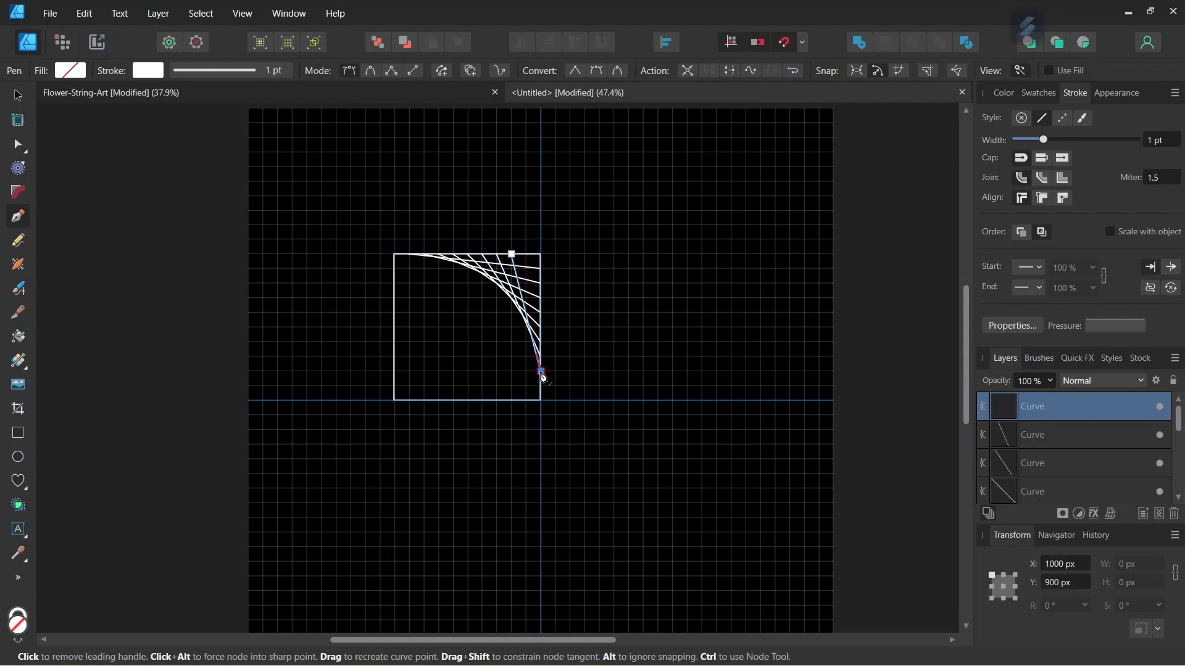
{"action": "key", "text": "Escape"}
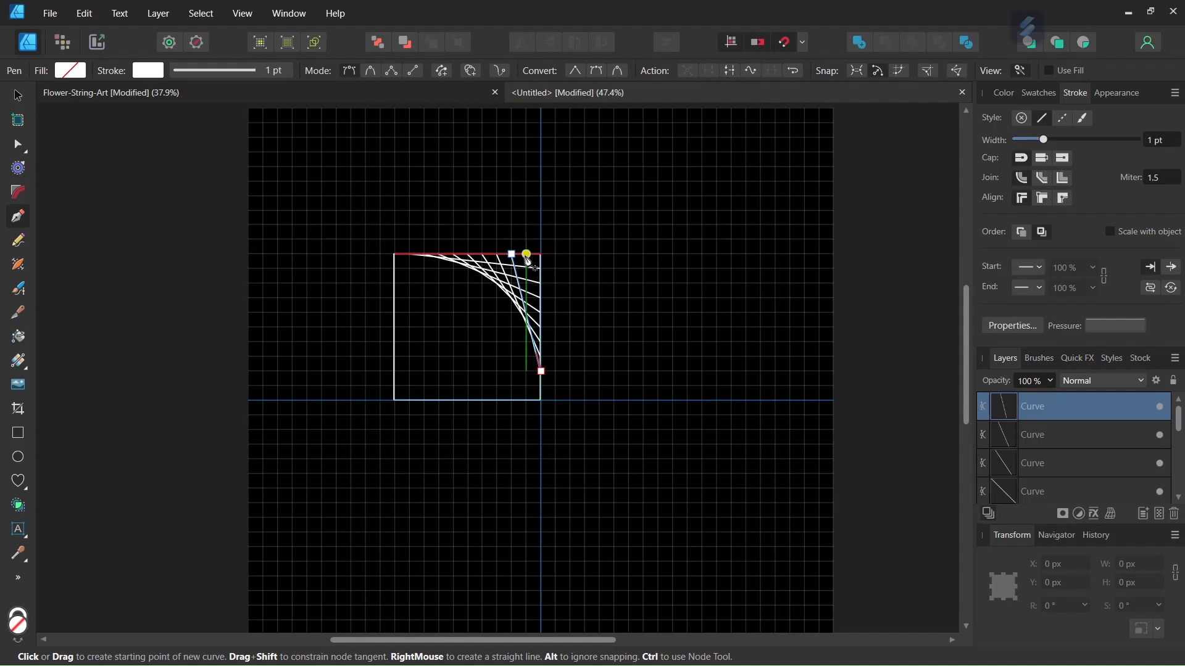
{"action": "left_click", "coordinate": [526, 254]}
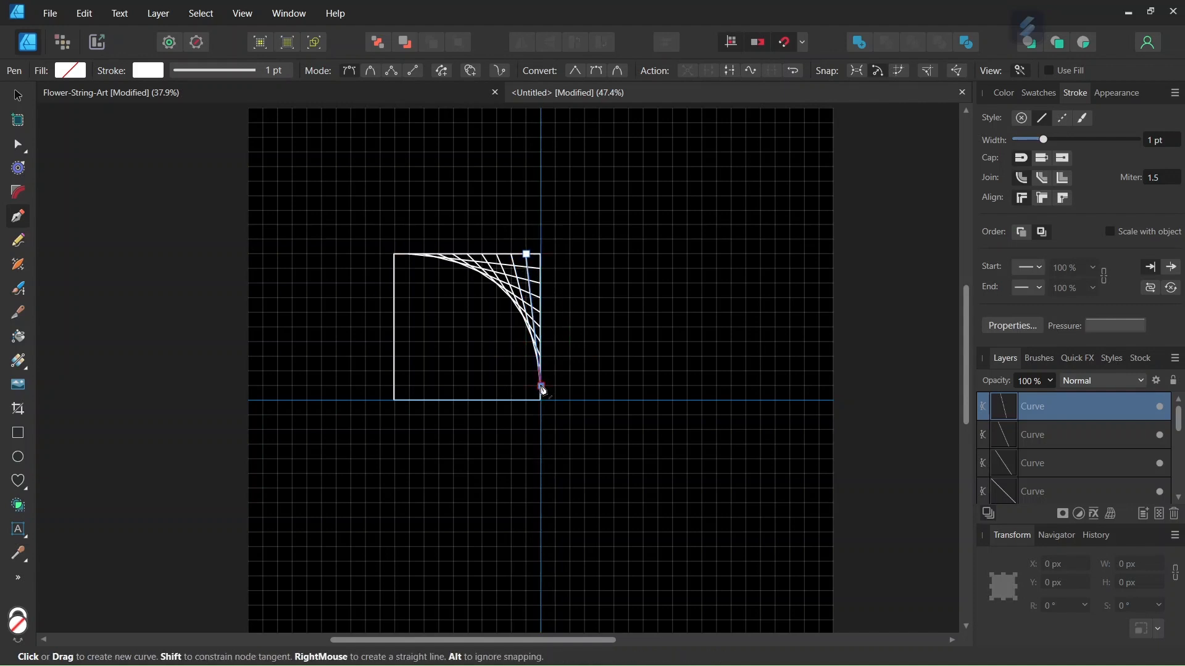
{"action": "left_click", "coordinate": [541, 387]}
{"action": "key", "text": "Escape"}
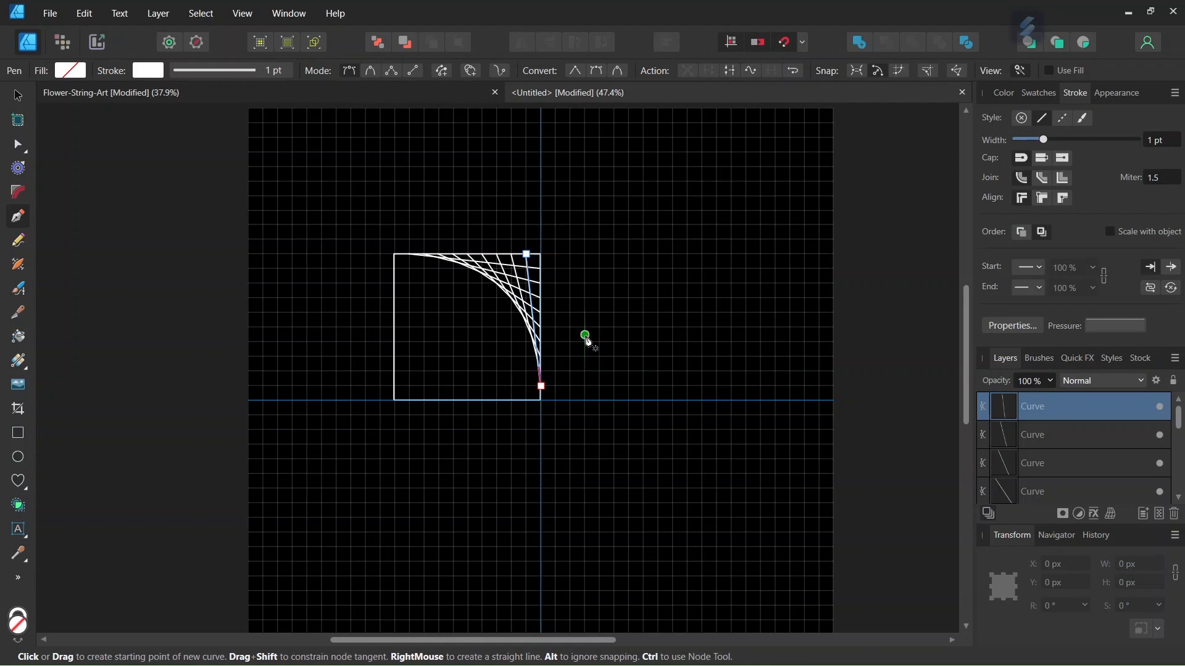
- Select the white guide square and convert it to curves
{"action": "left_click", "coordinate": [18, 96]}
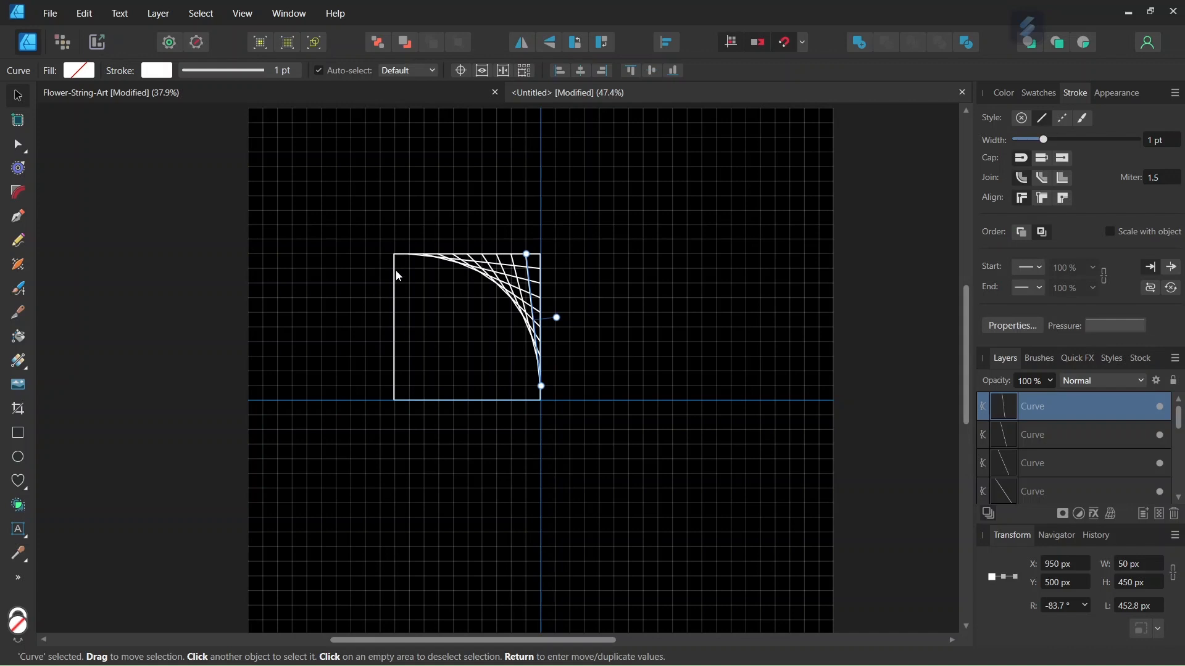
{"action": "left_click", "coordinate": [396, 350]}
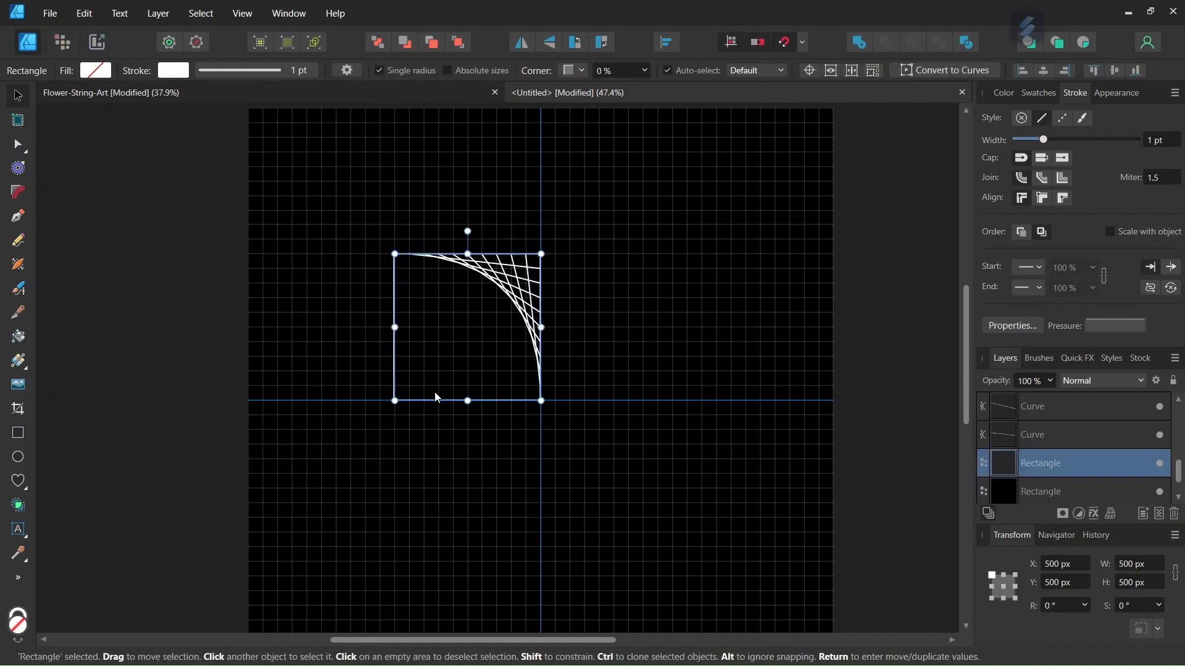
{"action": "scroll", "coordinate": [432, 345], "scroll_direction": "up", "scroll_amount": 3}
{"action": "left_click", "coordinate": [158, 14]}
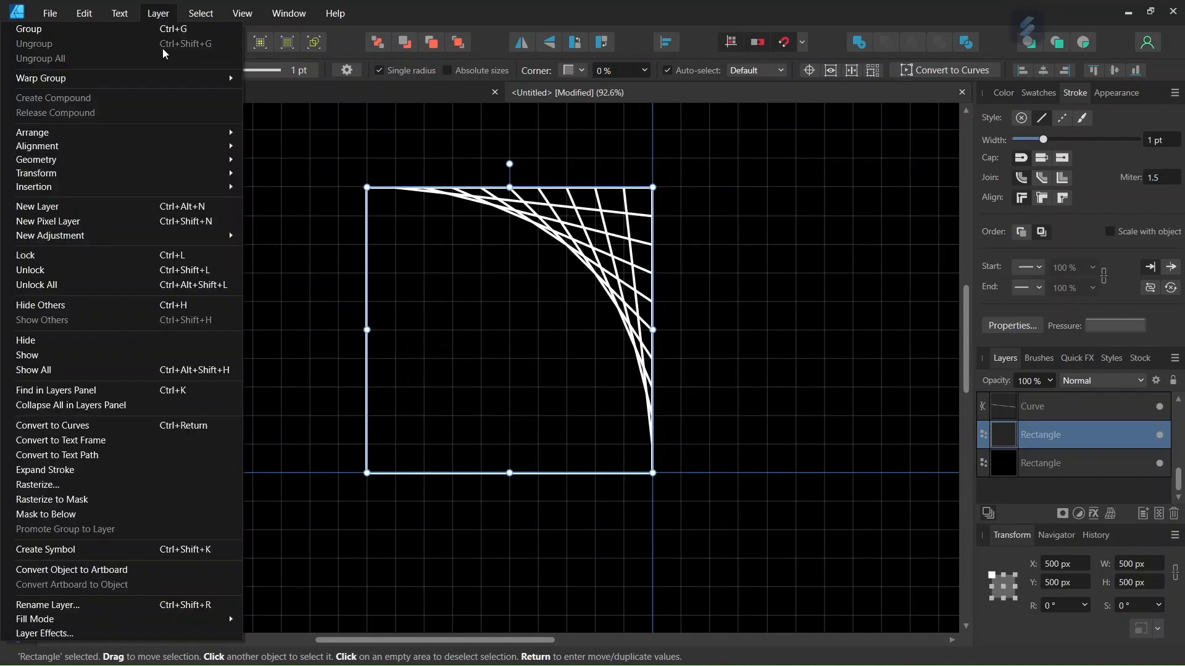
{"action": "left_click", "coordinate": [139, 427]}
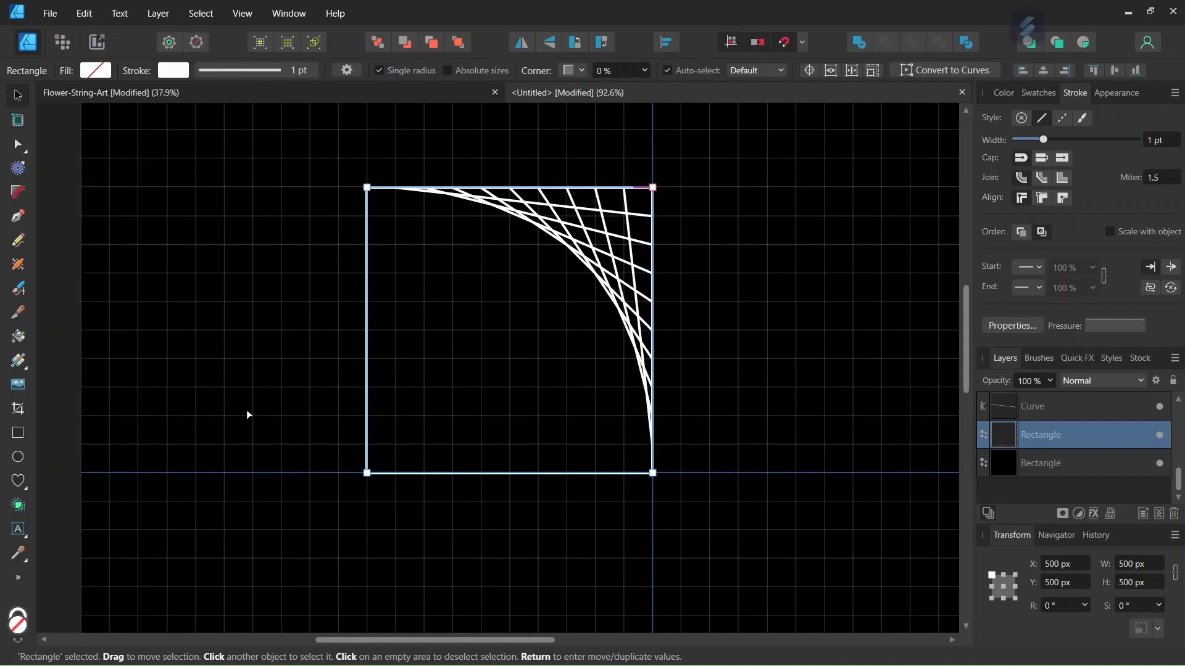
{"action": "scroll", "coordinate": [247, 410], "scroll_direction": "down", "scroll_amount": 1}
{"action": "key", "text": "ctrl+Return"}
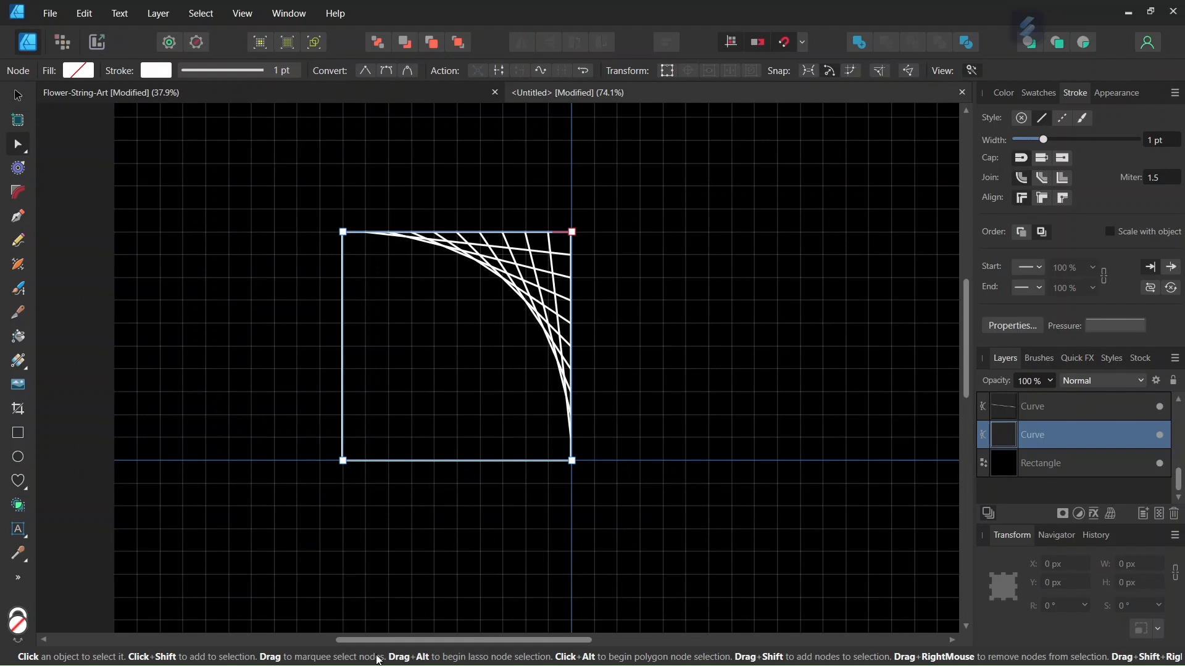
- Break the square's curve at its upper-left and lower-right corner nodes to split it into two separate curves
{"action": "left_click_drag", "start_coordinate": [378, 641], "coordinate": [351, 639]}
{"action": "left_click", "coordinate": [18, 95]}
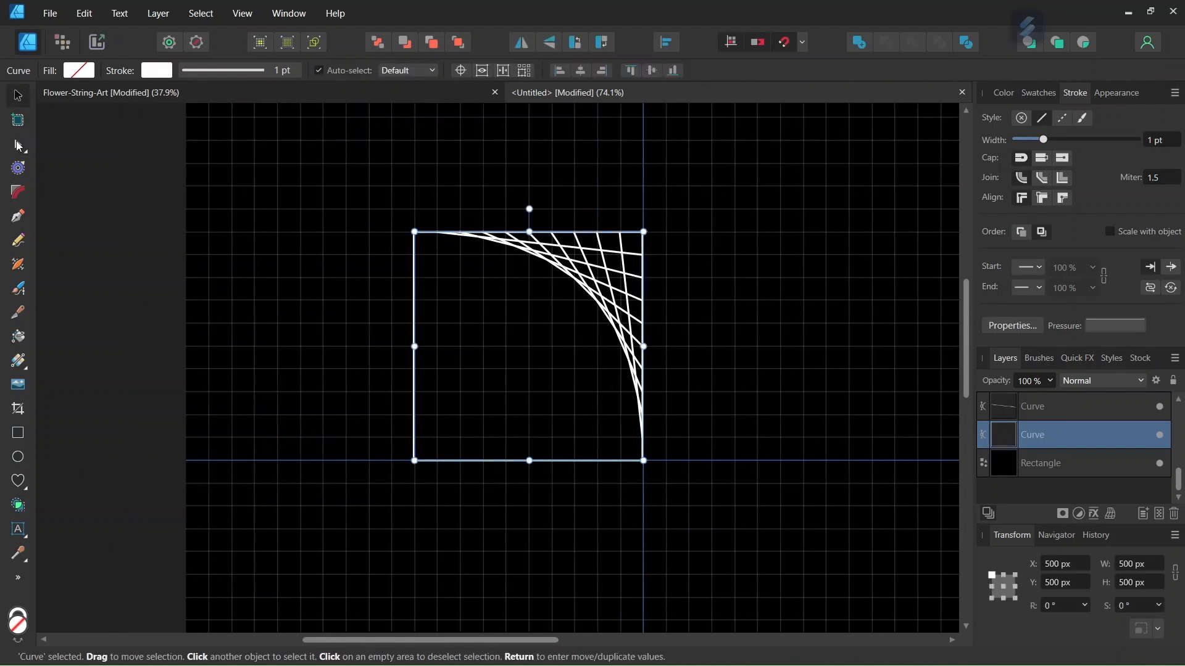
{"action": "left_click", "coordinate": [18, 145]}
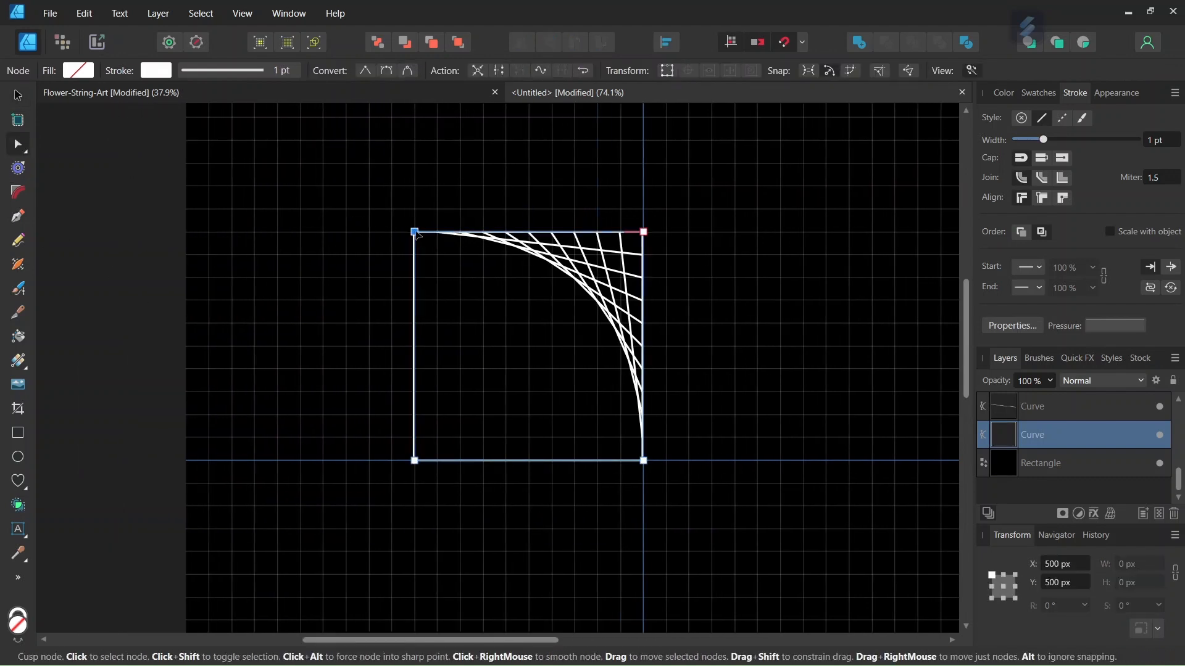
{"action": "left_click", "coordinate": [501, 76]}
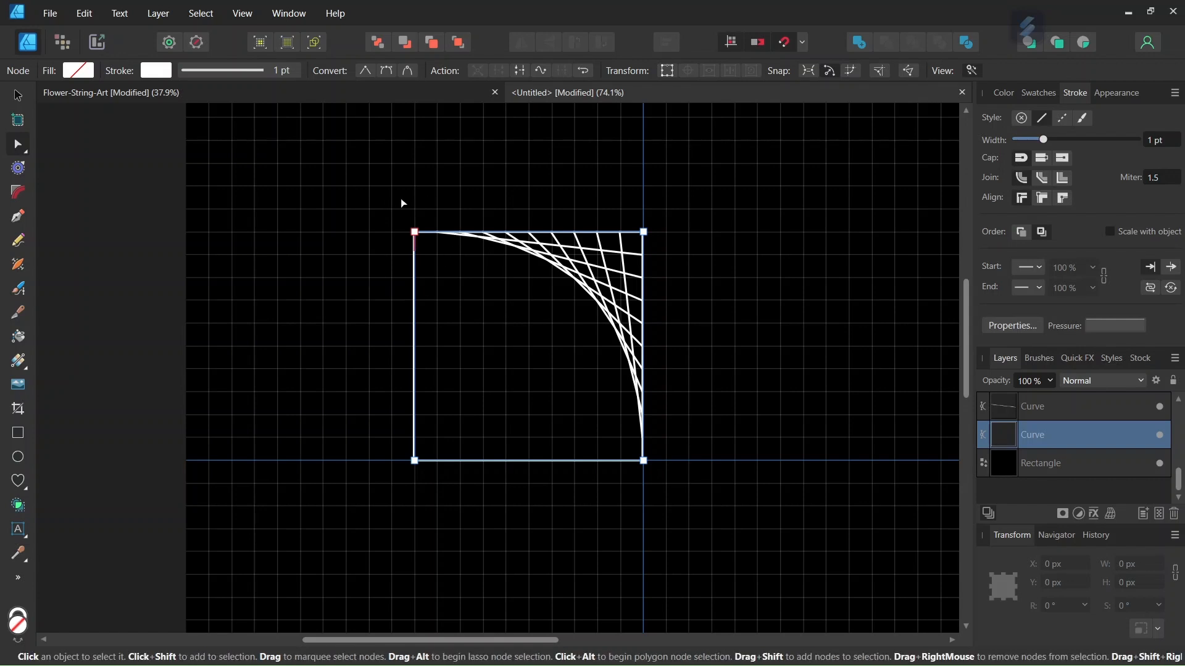
{"action": "left_click", "coordinate": [645, 463]}
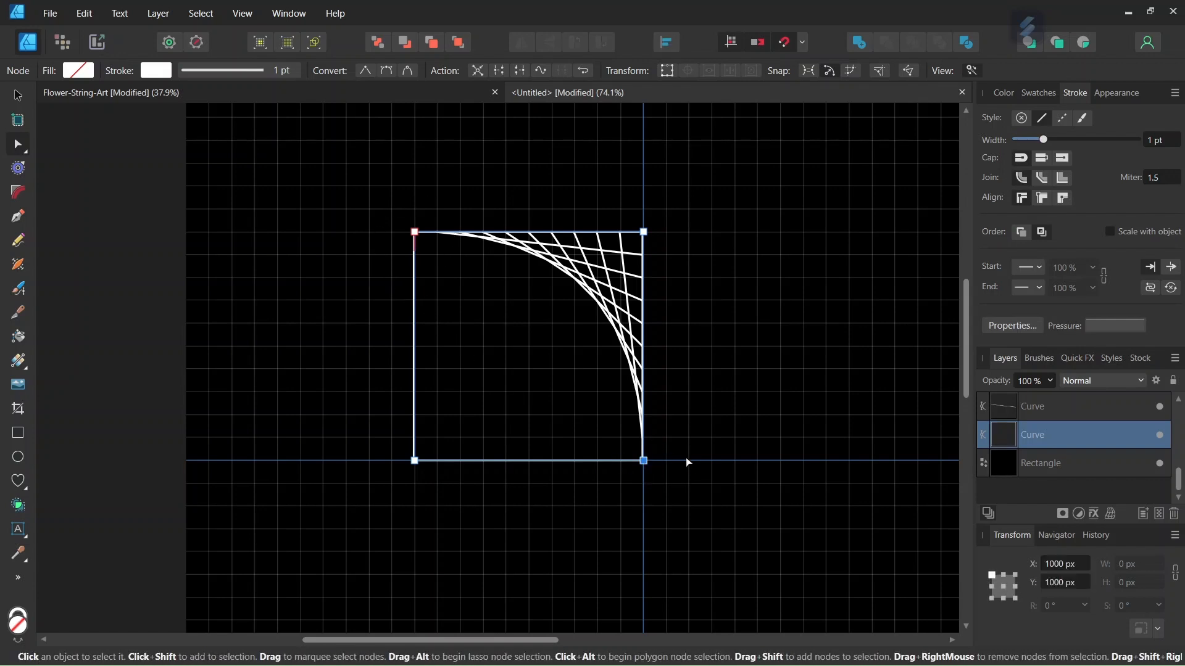
{"action": "left_click", "coordinate": [500, 73]}
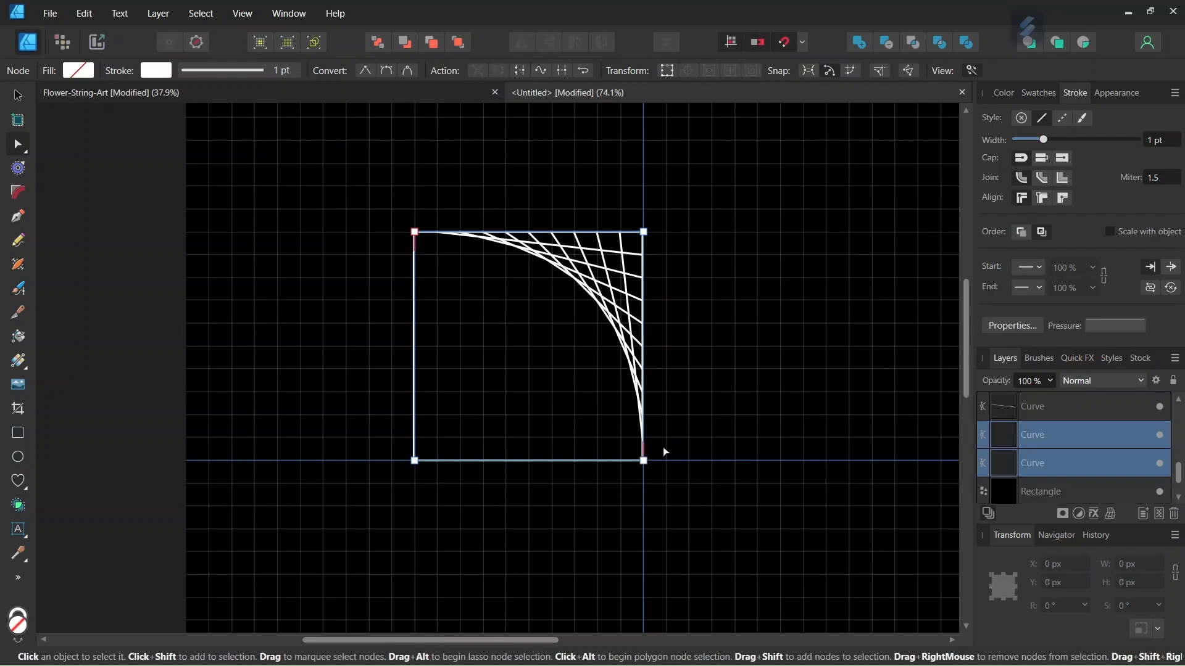
- Delete the split curve forming the square's left and bottom edges, keeping the top and right edges
{"action": "left_click", "coordinate": [18, 96]}
{"action": "left_click", "coordinate": [1065, 409]}
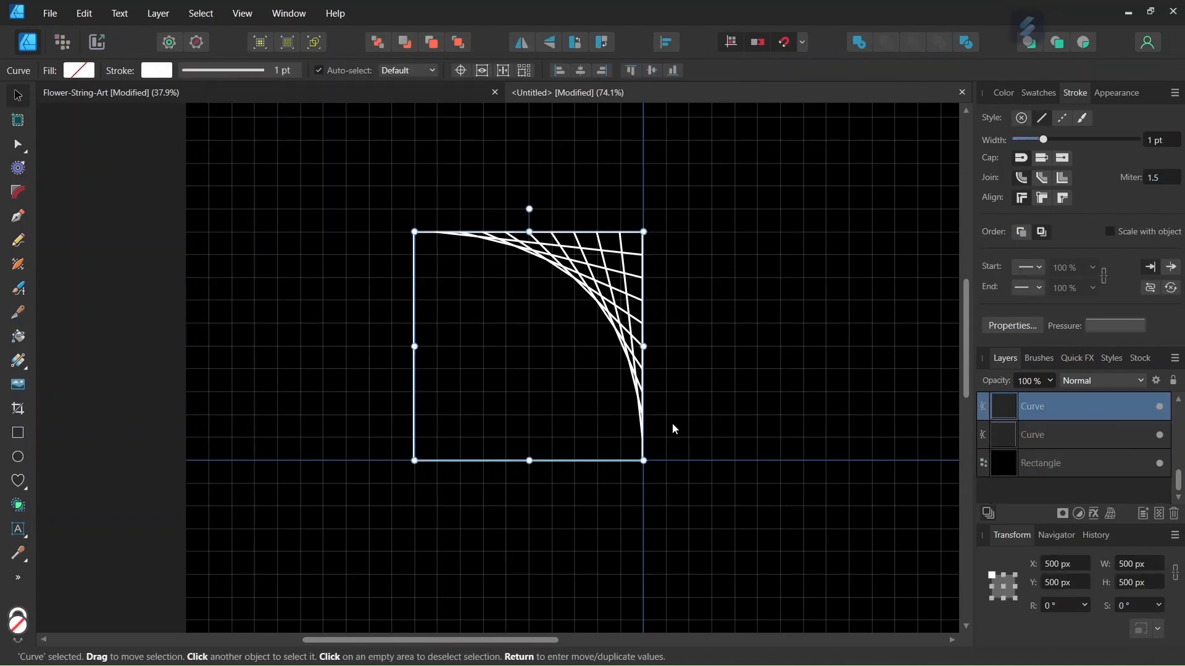
{"action": "left_click", "coordinate": [1174, 516]}
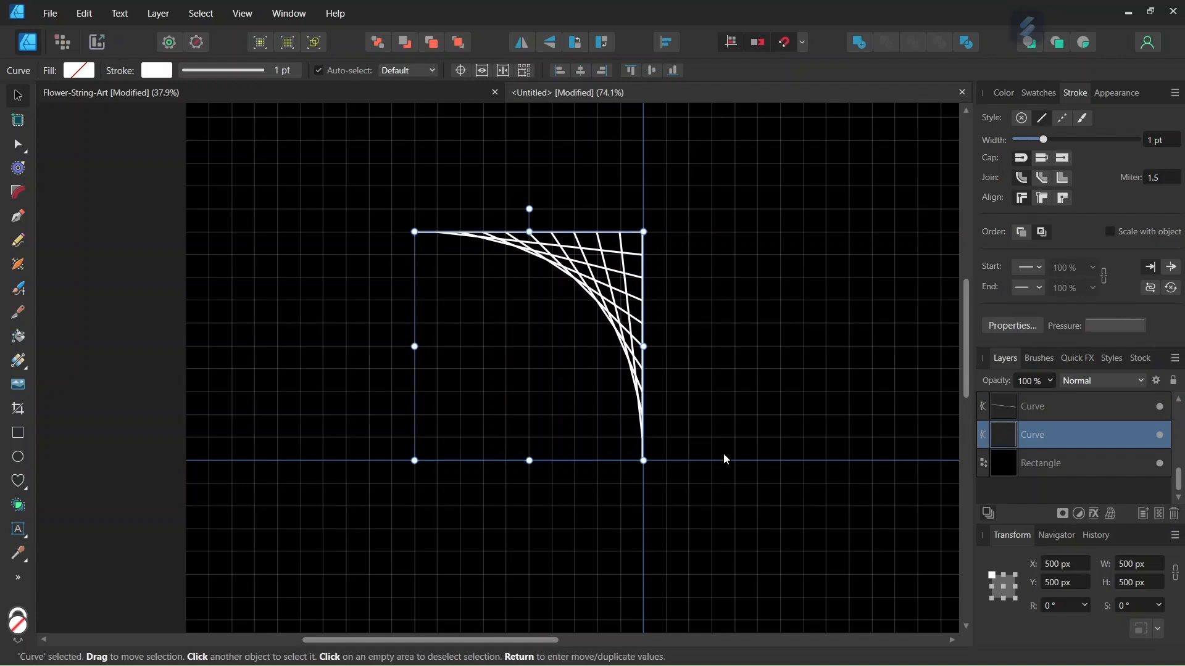
{"action": "scroll", "coordinate": [588, 387], "scroll_direction": "up", "scroll_amount": 2}
{"action": "scroll", "coordinate": [588, 387], "scroll_direction": "down", "scroll_amount": 2}
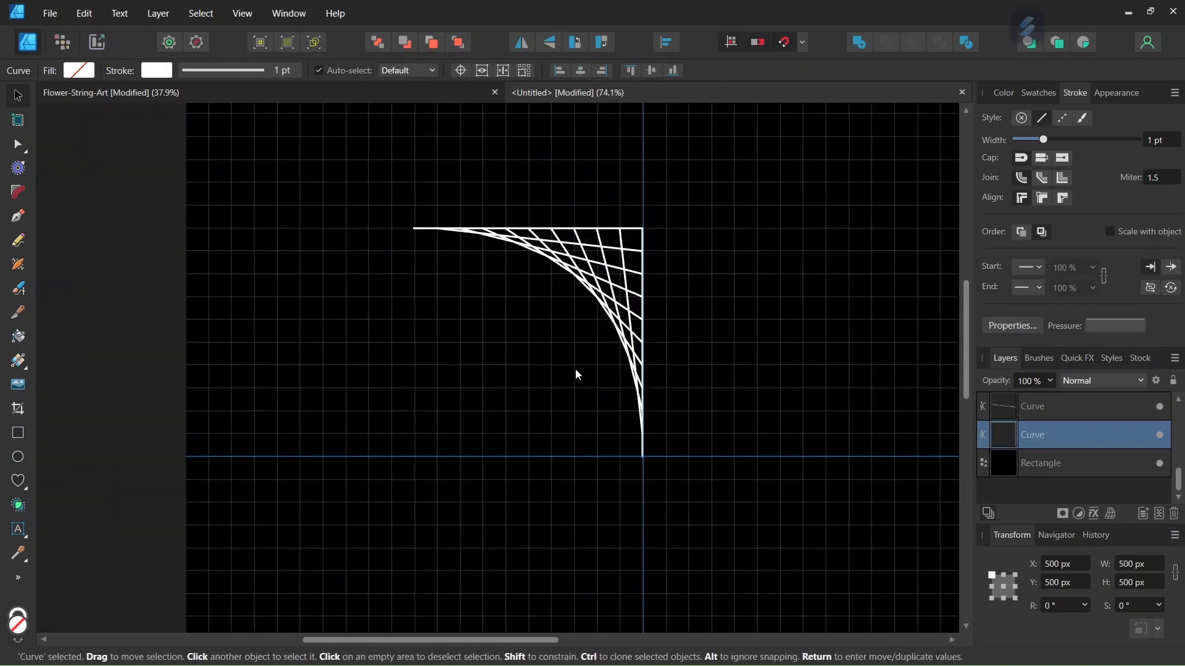
- Select all ten white curves above the black rectangle and group them
{"action": "scroll", "coordinate": [1064, 487], "scroll_direction": "up", "scroll_amount": 3}
{"action": "left_click", "coordinate": [1048, 413]}
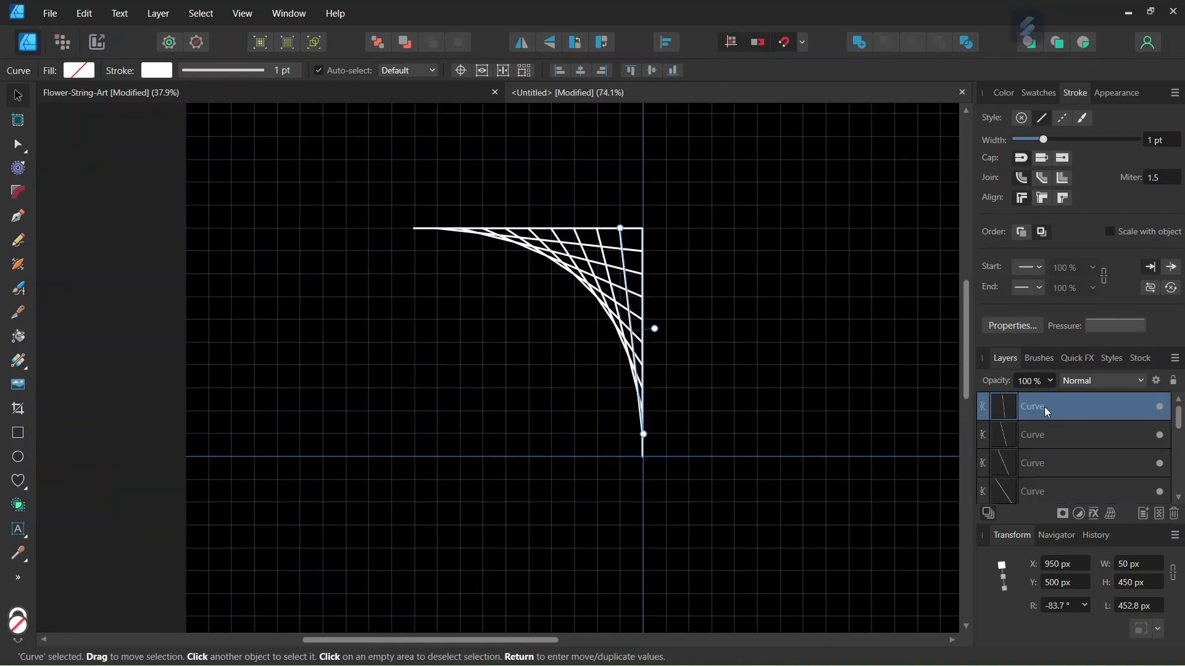
{"action": "scroll", "coordinate": [1047, 446], "scroll_direction": "down", "scroll_amount": 3}
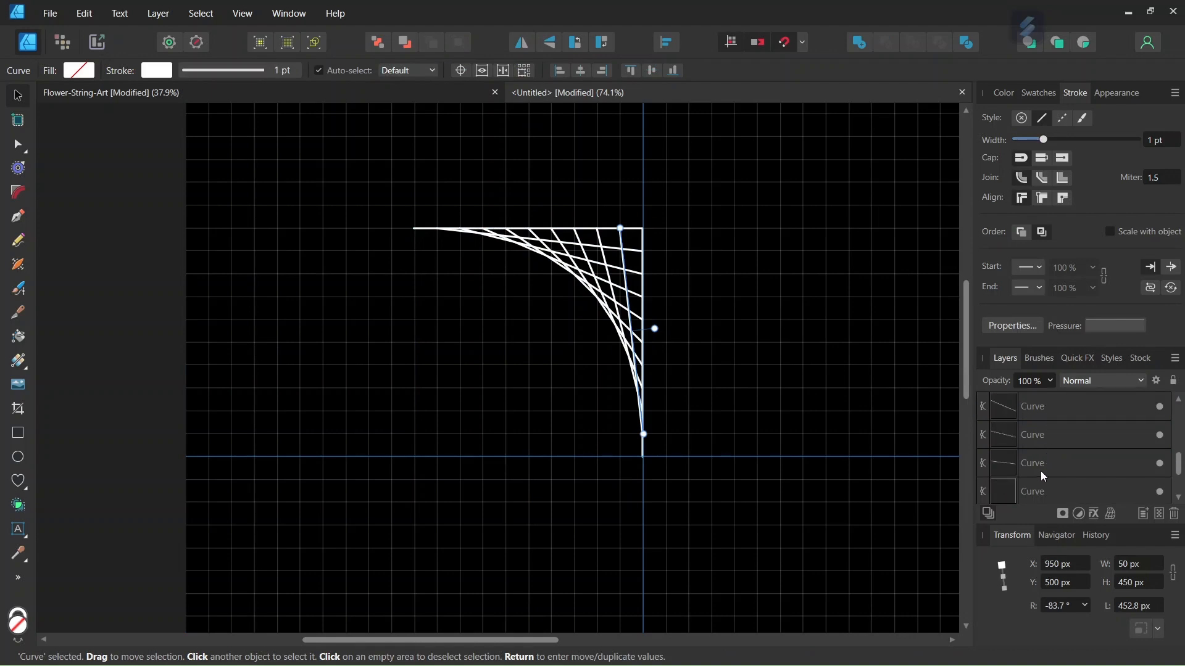
{"action": "left_click", "coordinate": [1035, 439], "text": "shift"}
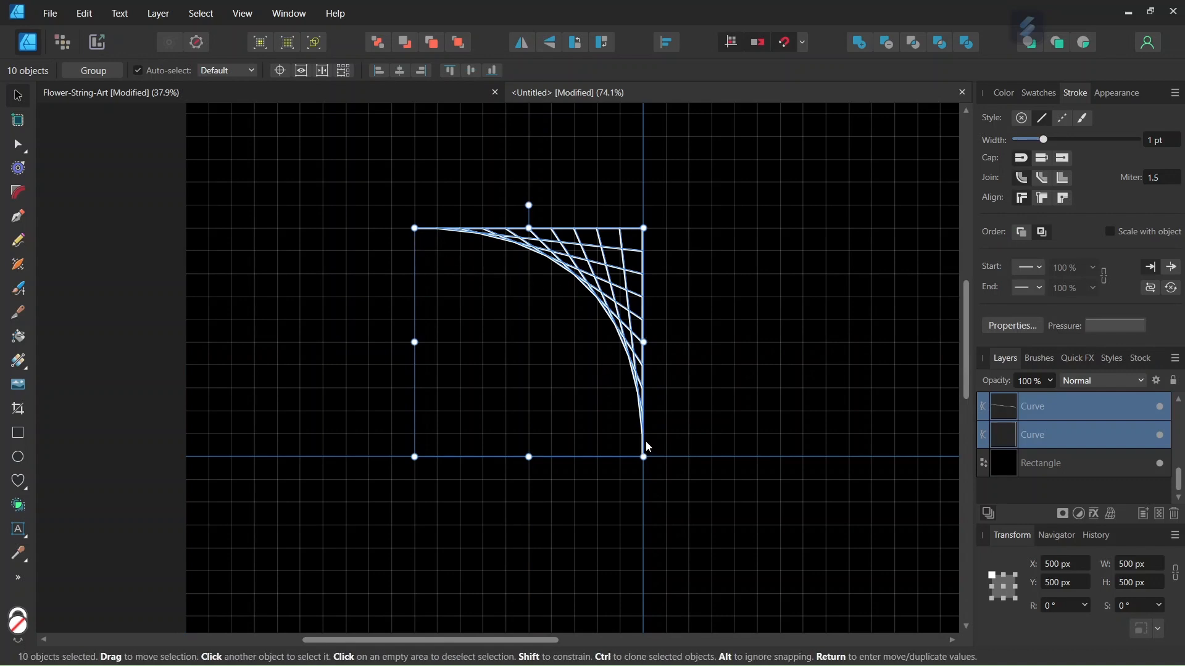
{"action": "key", "text": "ctrl+g"}
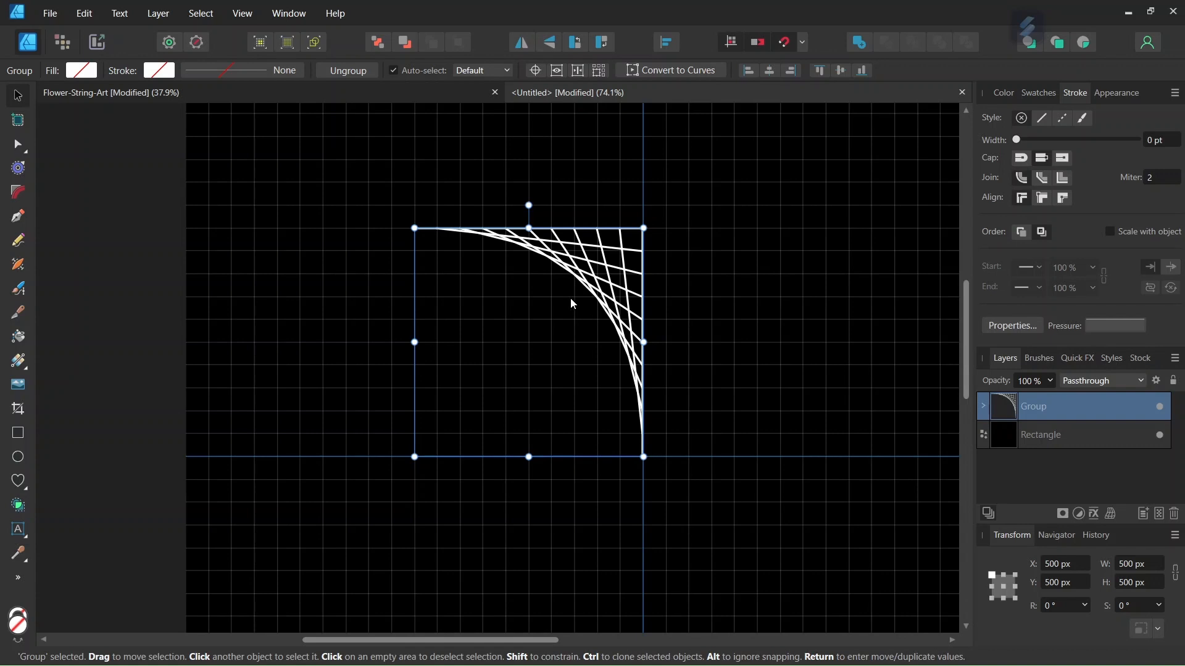
- Center the group horizontally on the vertical guide at X 750 px, and add a horizontally flipped duplicate in place
{"action": "scroll", "coordinate": [592, 284], "scroll_direction": "down", "scroll_amount": 2}
{"action": "left_click_drag", "start_coordinate": [622, 273], "coordinate": [696, 275]}
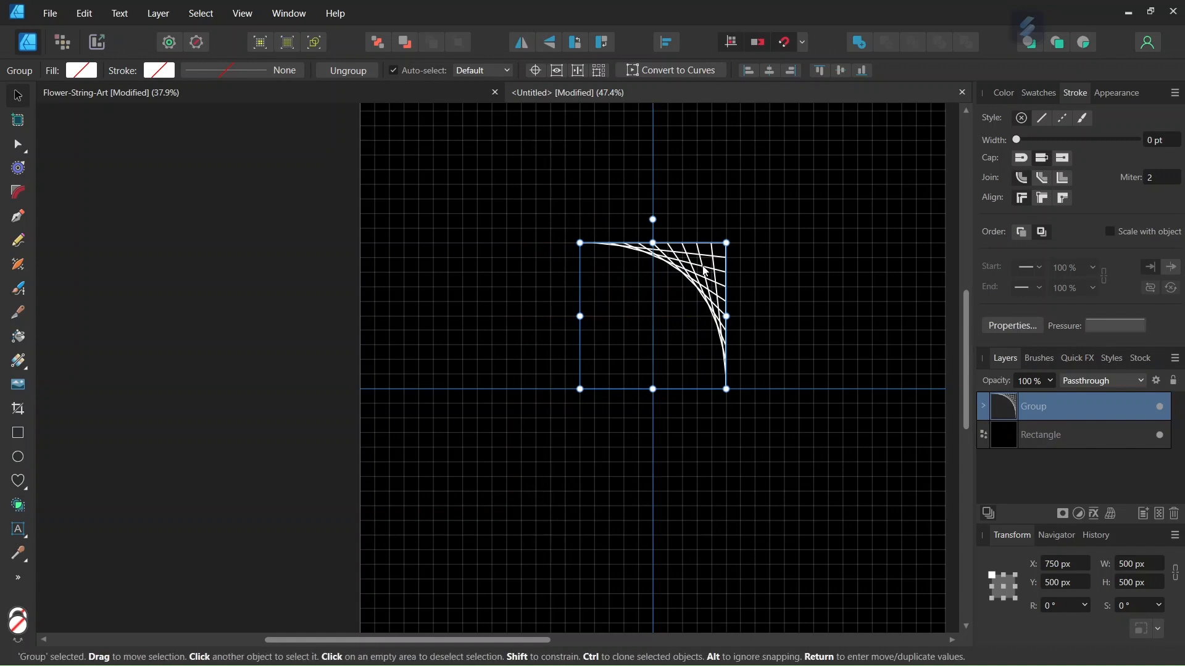
{"action": "key", "text": "ctrl+j"}
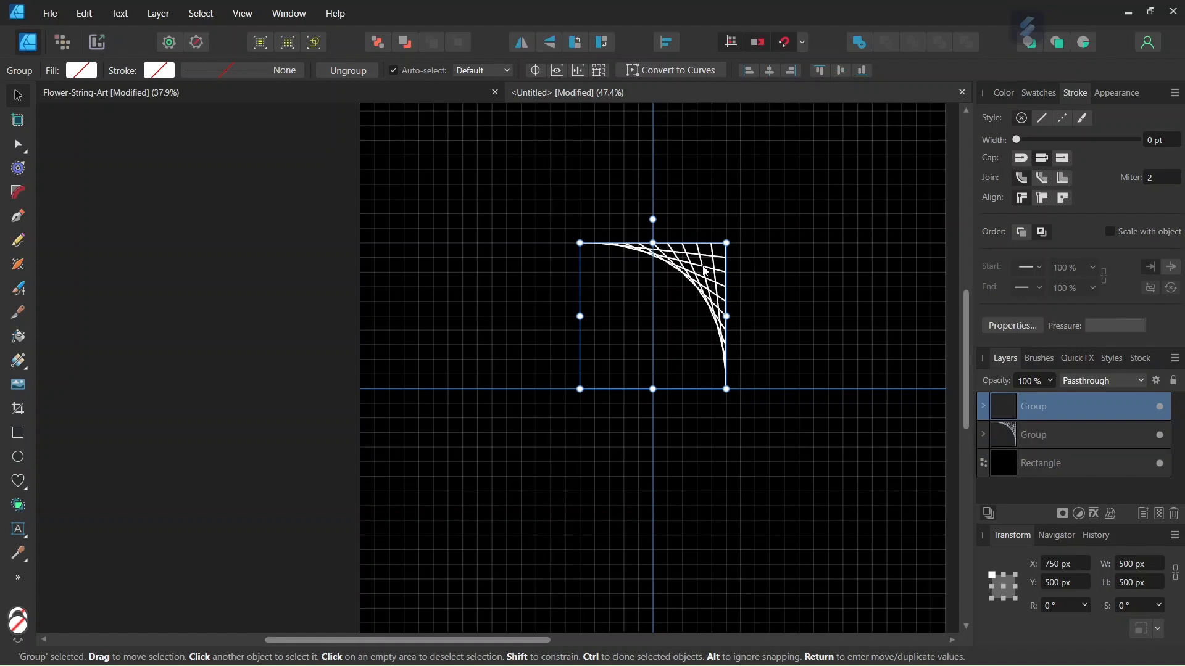
{"action": "left_click", "coordinate": [519, 46]}
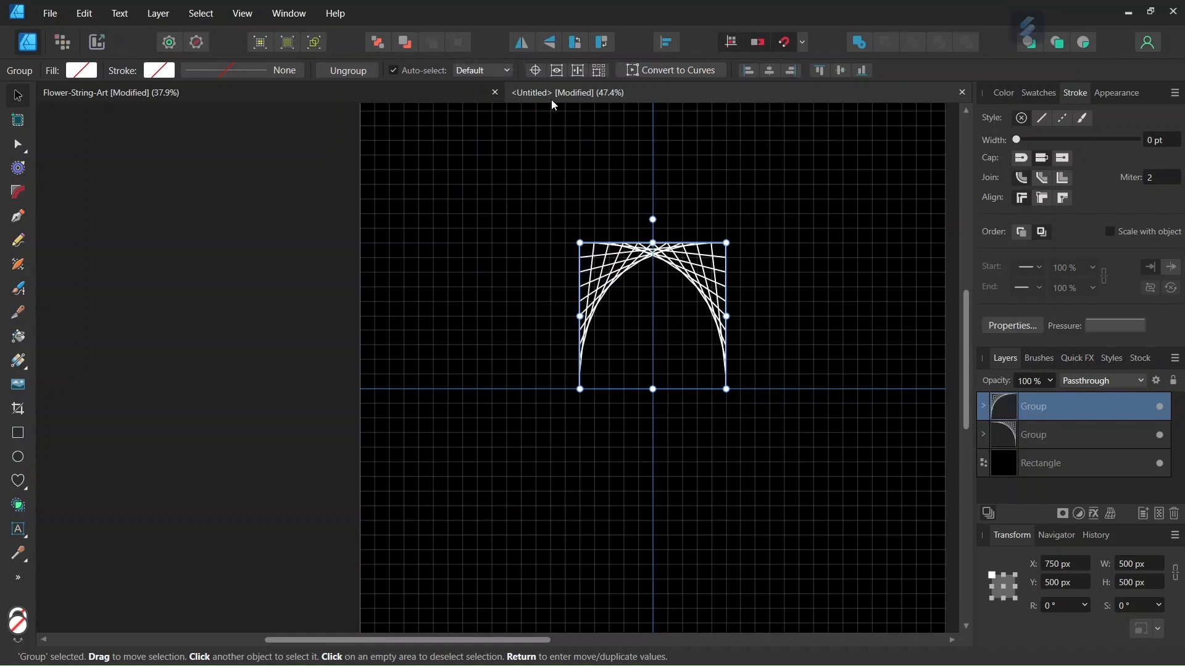
- Group the two mirrored halves and stretch the group upward from its top edge to a height of 800 px
{"action": "left_click", "coordinate": [1035, 432], "text": "shift"}
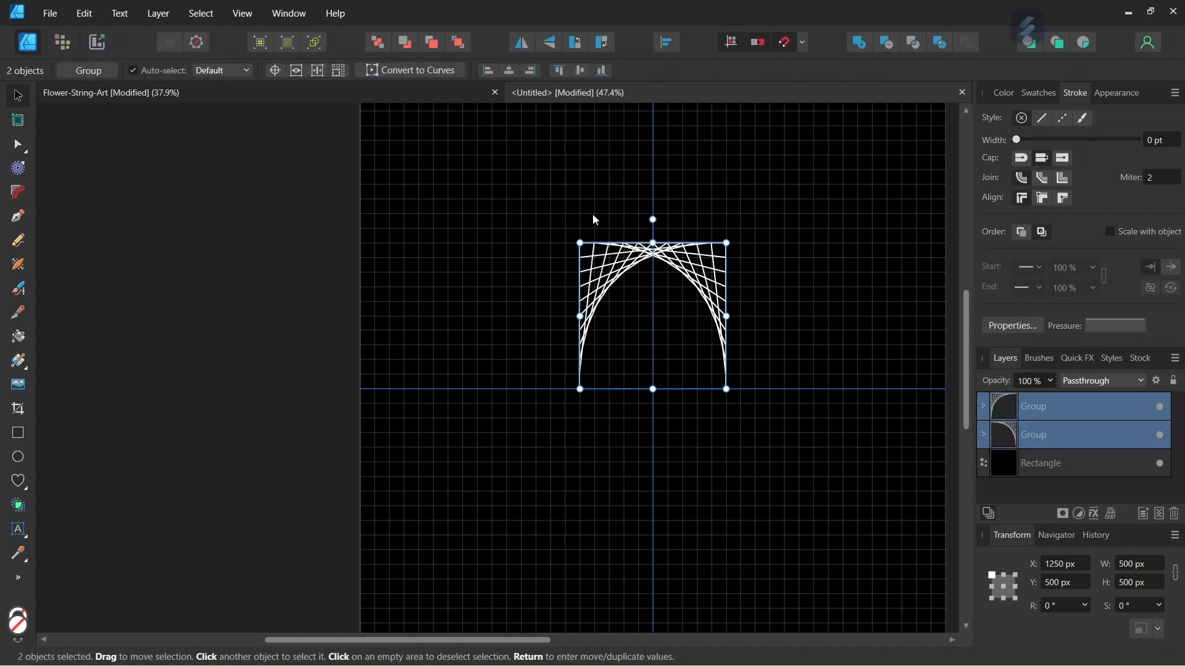
{"action": "key", "text": "ctrl+g"}
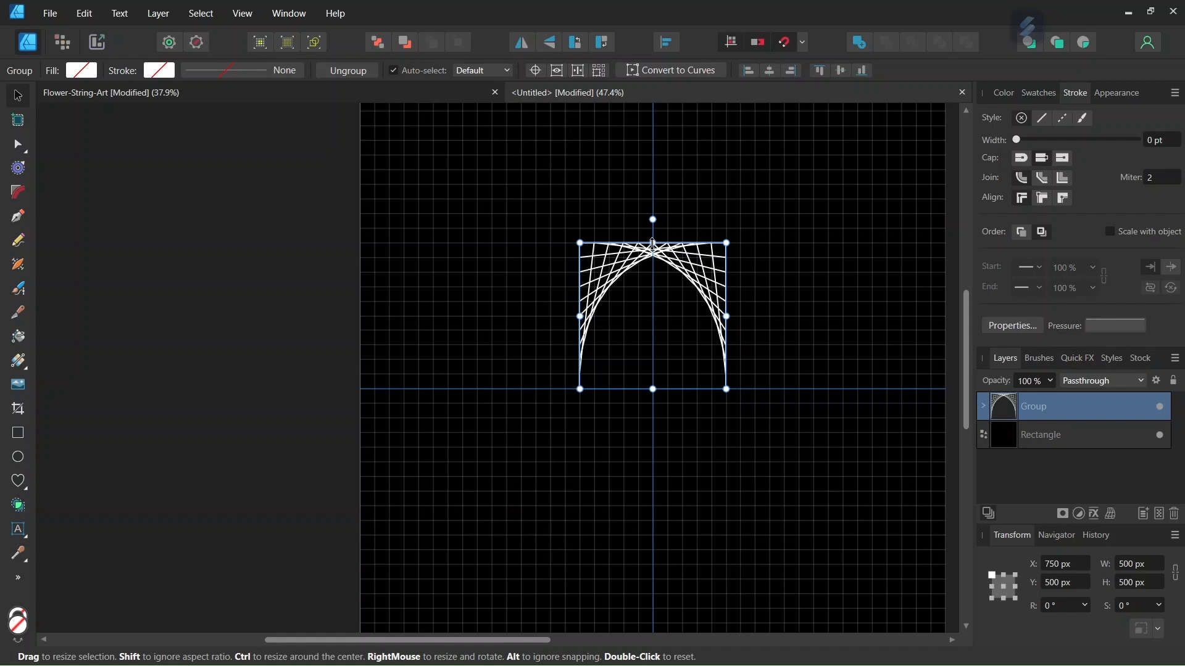
{"action": "left_click_drag", "start_coordinate": [653, 244], "coordinate": [652, 155]}
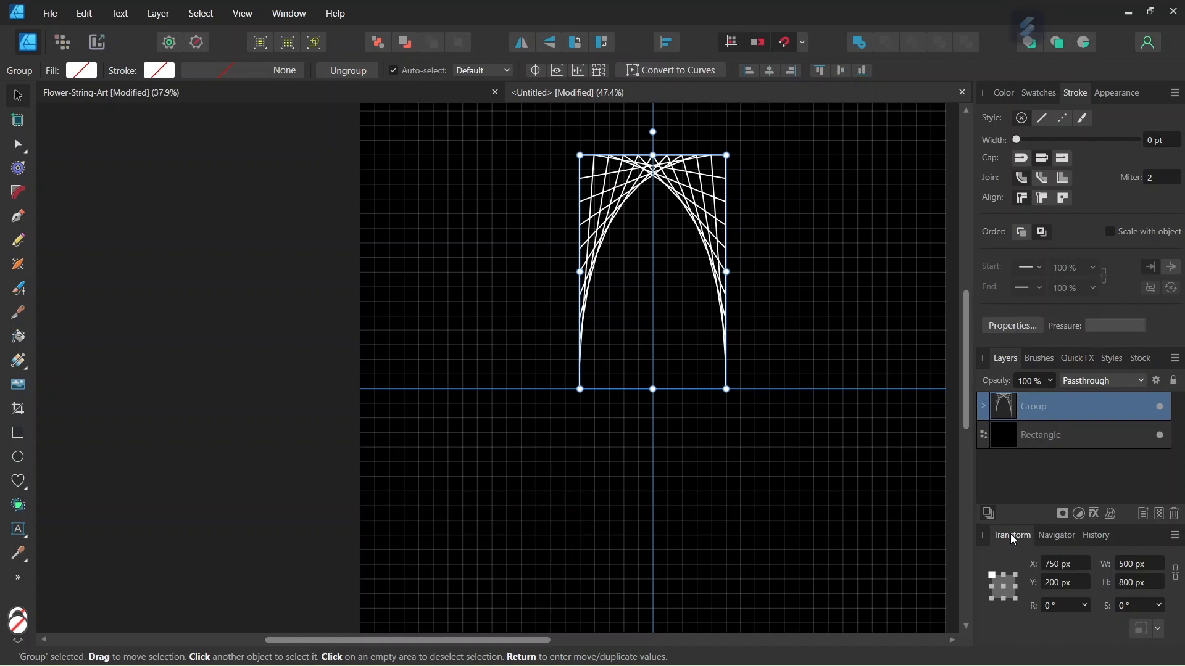
- Duplicate the arch group, flip the copy vertically and place it directly below the original, starting at the horizontal guide
{"action": "key", "text": "ctrl+j"}
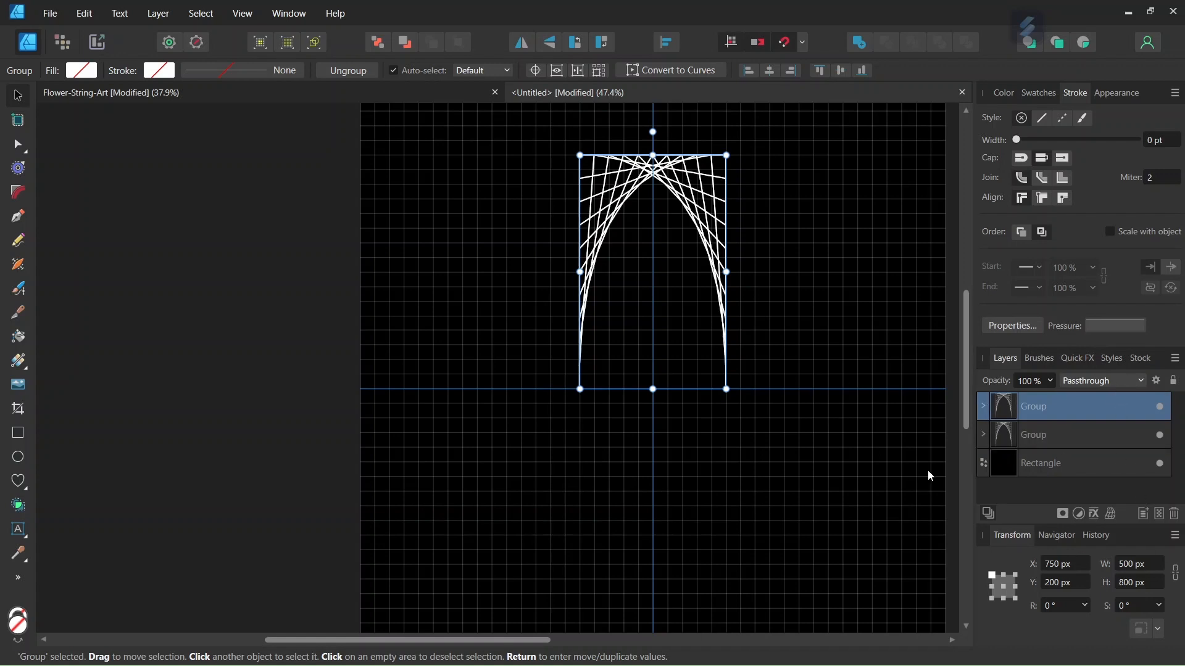
{"action": "left_click", "coordinate": [552, 45]}
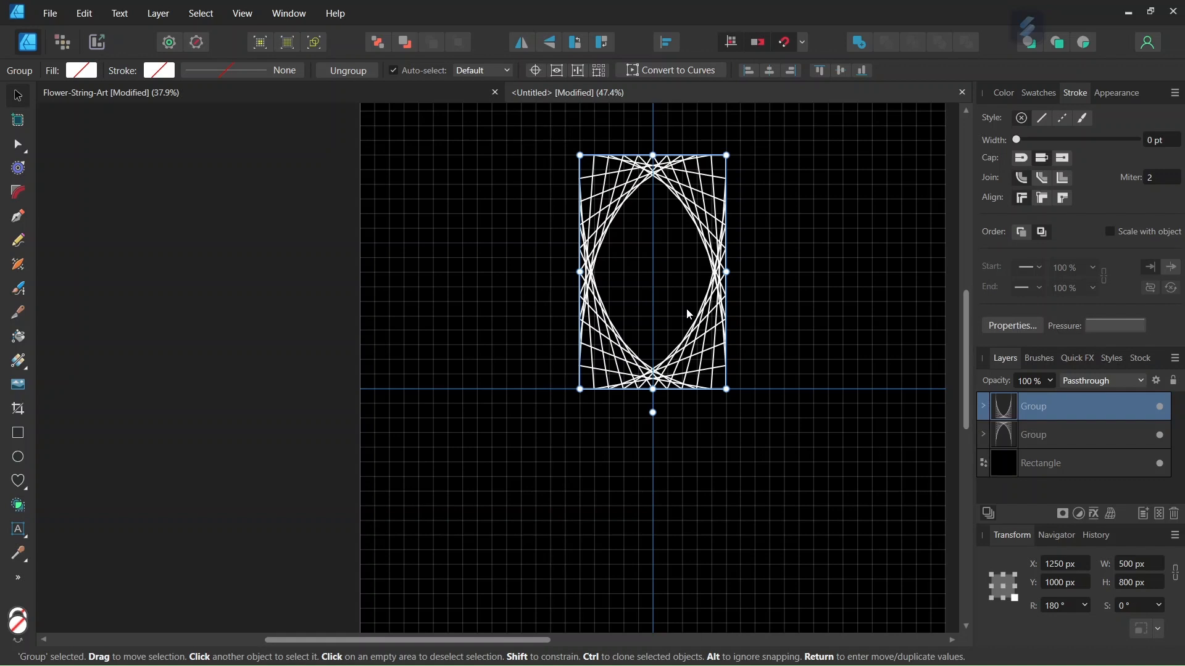
{"action": "left_click_drag", "start_coordinate": [685, 313], "coordinate": [688, 544]}
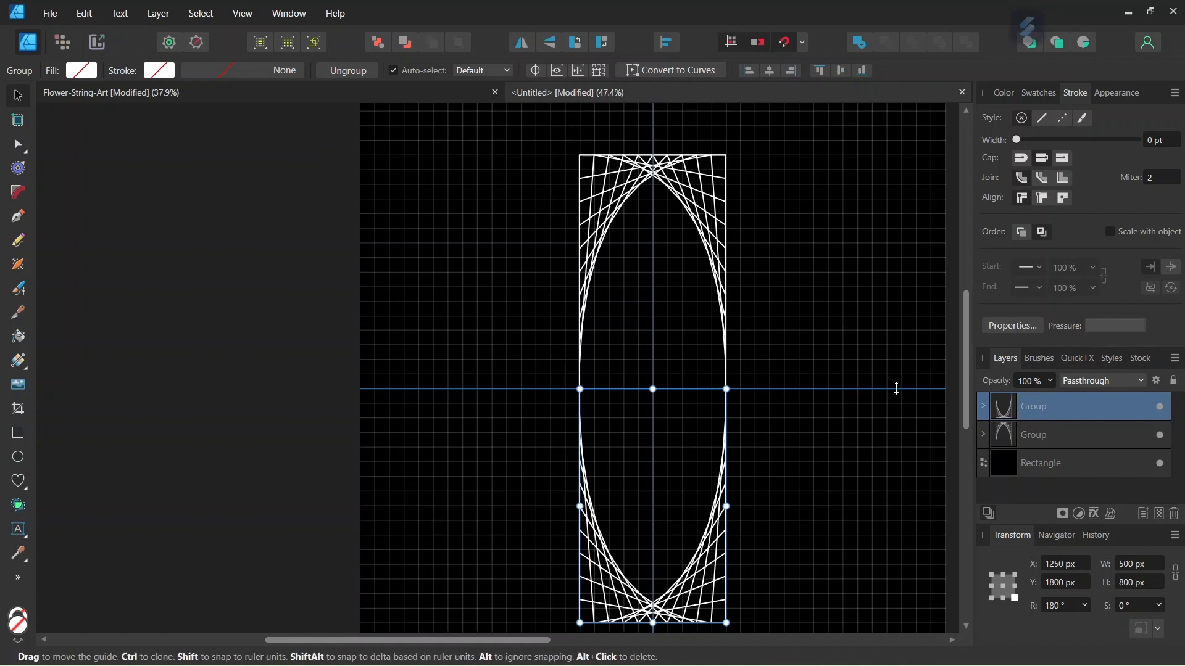
- Group the upper and lower arches into one petal shape and show its transform origin at the page center
{"action": "left_click", "coordinate": [1054, 443], "text": "shift"}
{"action": "scroll", "coordinate": [831, 440], "scroll_direction": "down", "scroll_amount": 3}
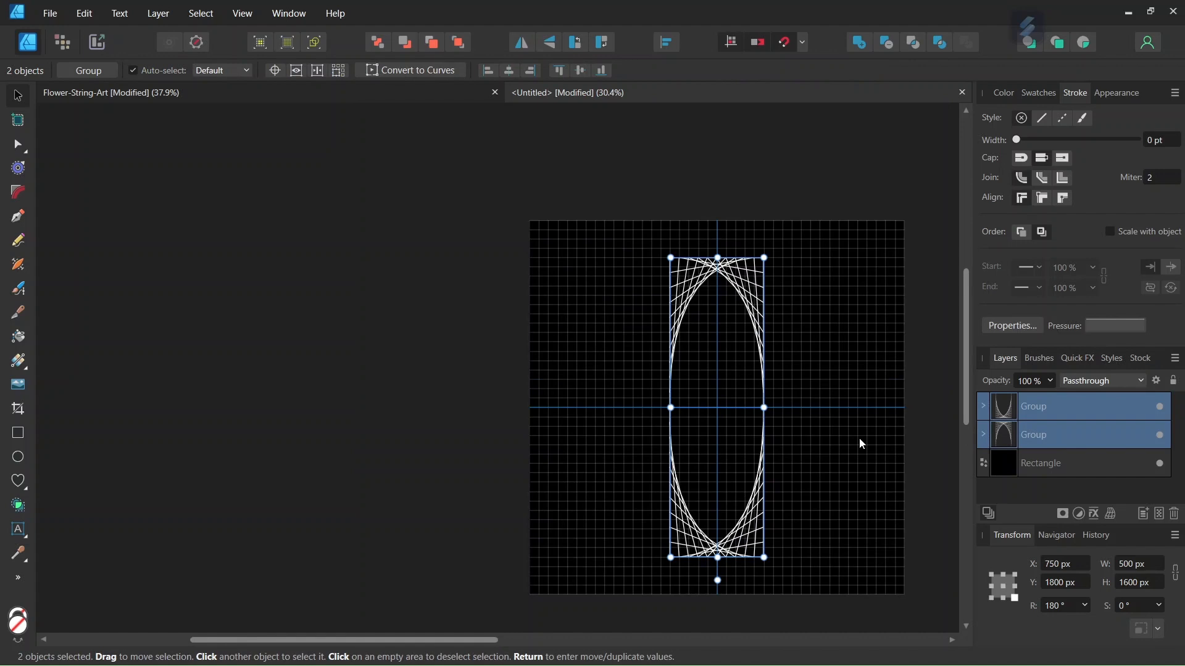
{"action": "key", "text": "ctrl+g"}
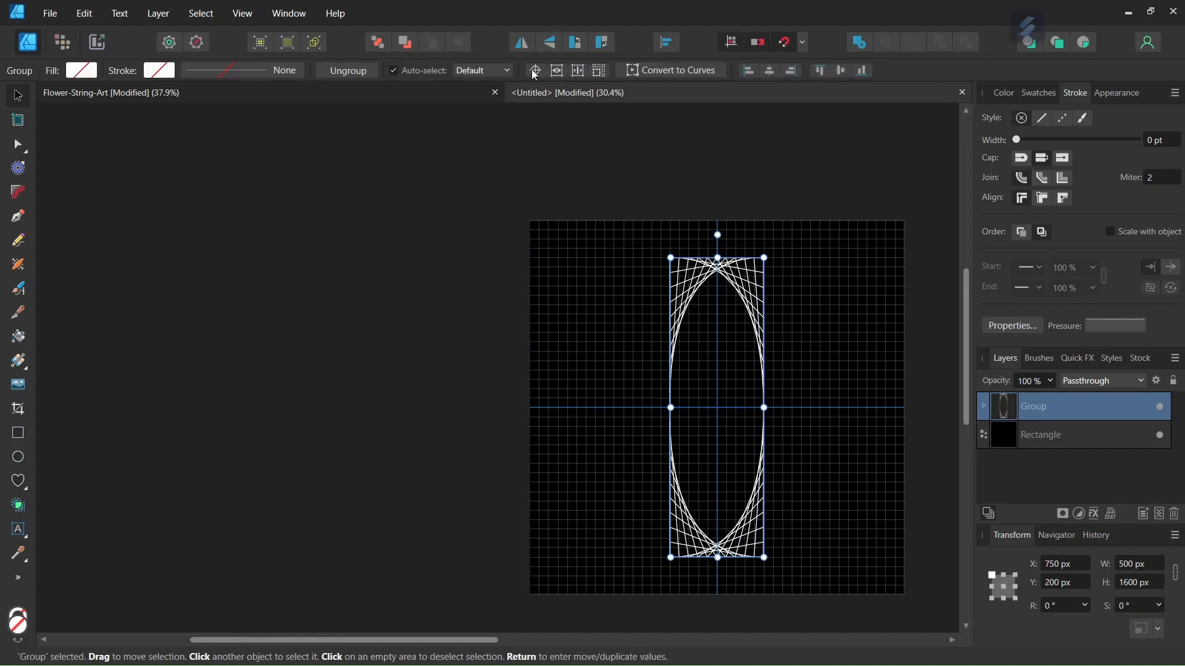
{"action": "scroll", "coordinate": [827, 407], "scroll_direction": "up", "scroll_amount": 1}
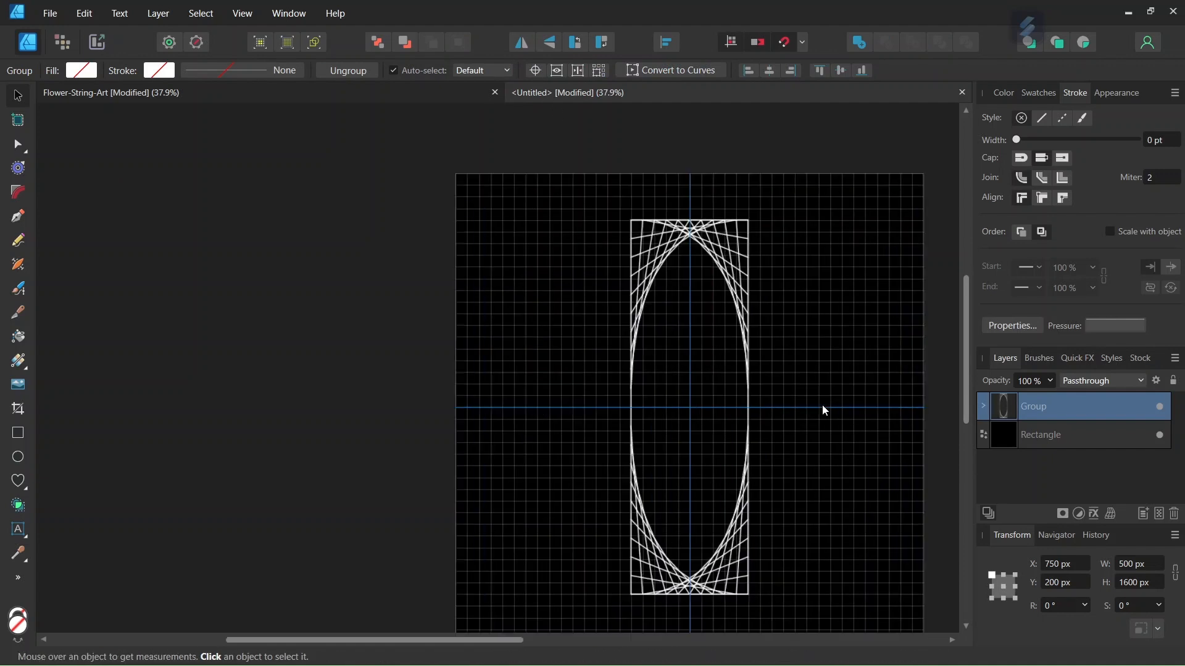
{"action": "left_click", "coordinate": [536, 71]}
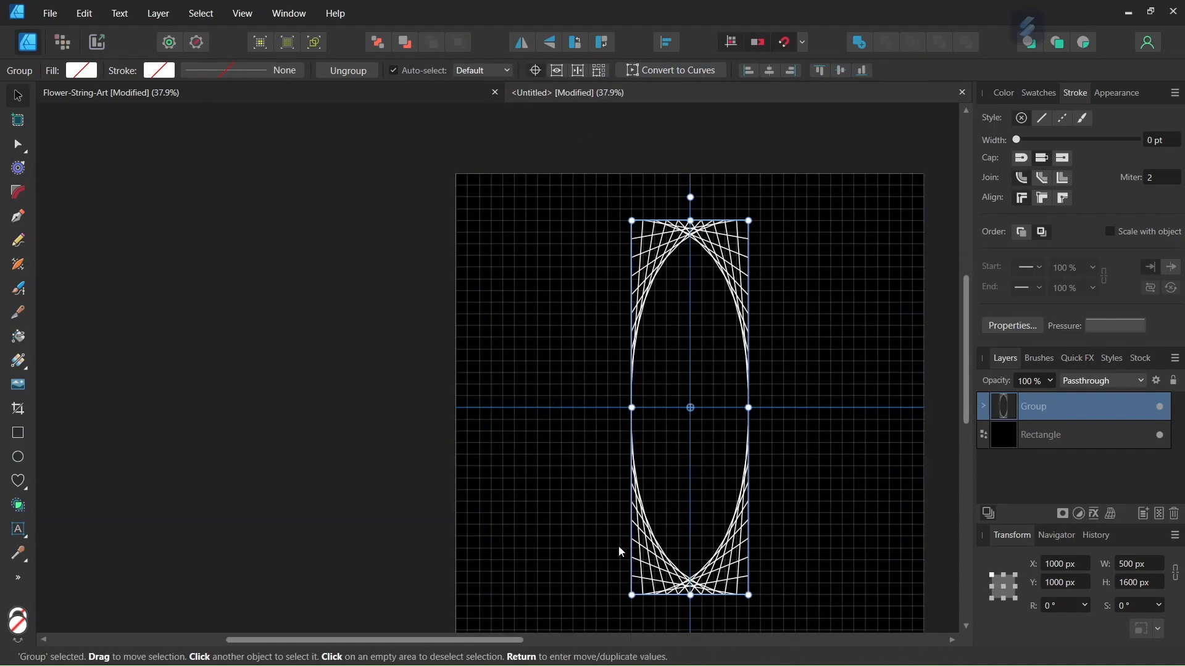
{"action": "left_click_drag", "start_coordinate": [471, 639], "coordinate": [521, 645]}
{"action": "scroll", "coordinate": [616, 529], "scroll_direction": "down", "scroll_amount": 1}
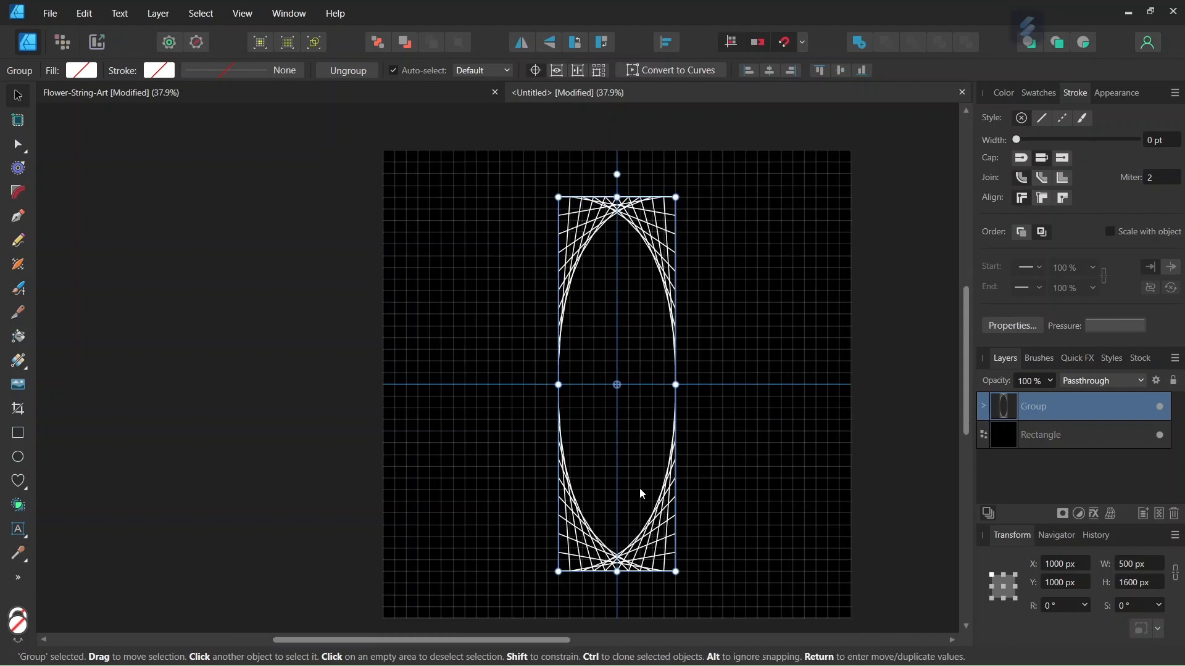
- Use Move / Duplicate to create 3 copies of the petal group, each rotated by 45° around the center
{"action": "key", "text": "Return"}
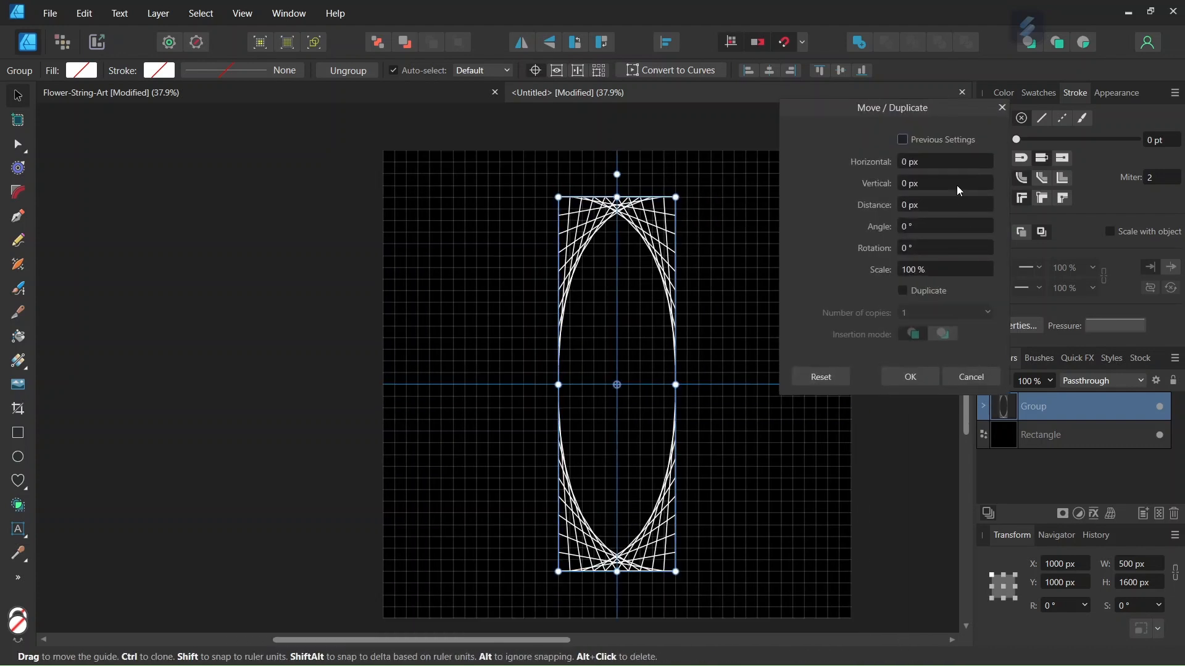
{"action": "left_click", "coordinate": [907, 293]}
{"action": "left_click", "coordinate": [908, 311]}
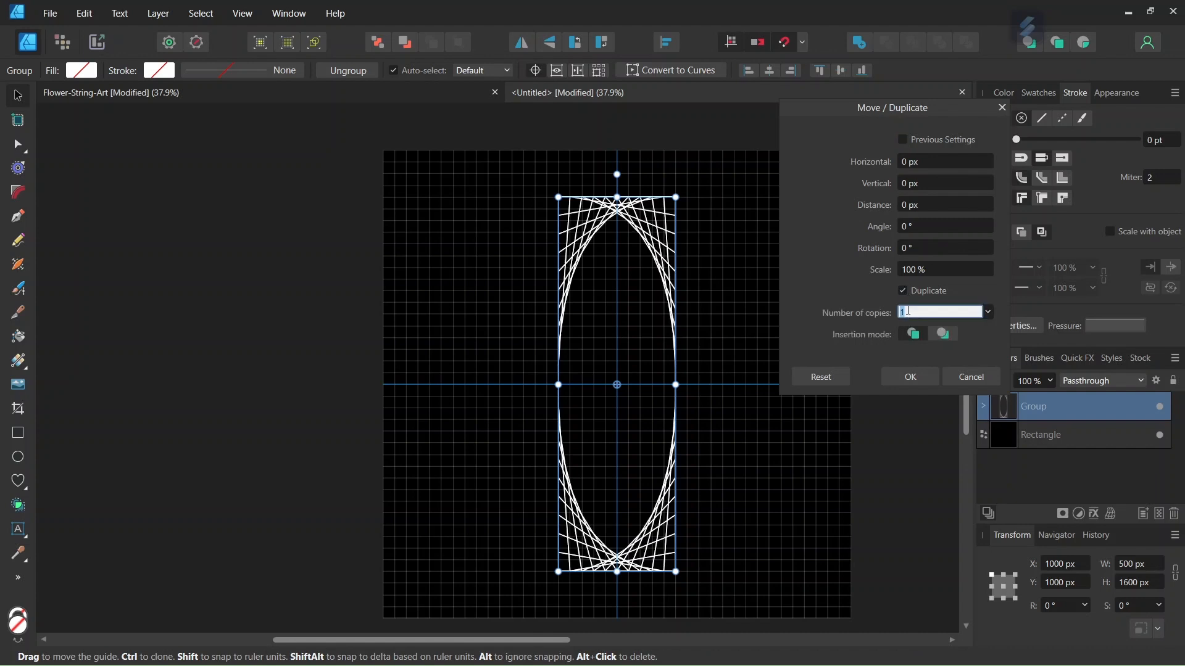
{"action": "type", "text": "3"}
{"action": "left_click", "coordinate": [914, 249]}
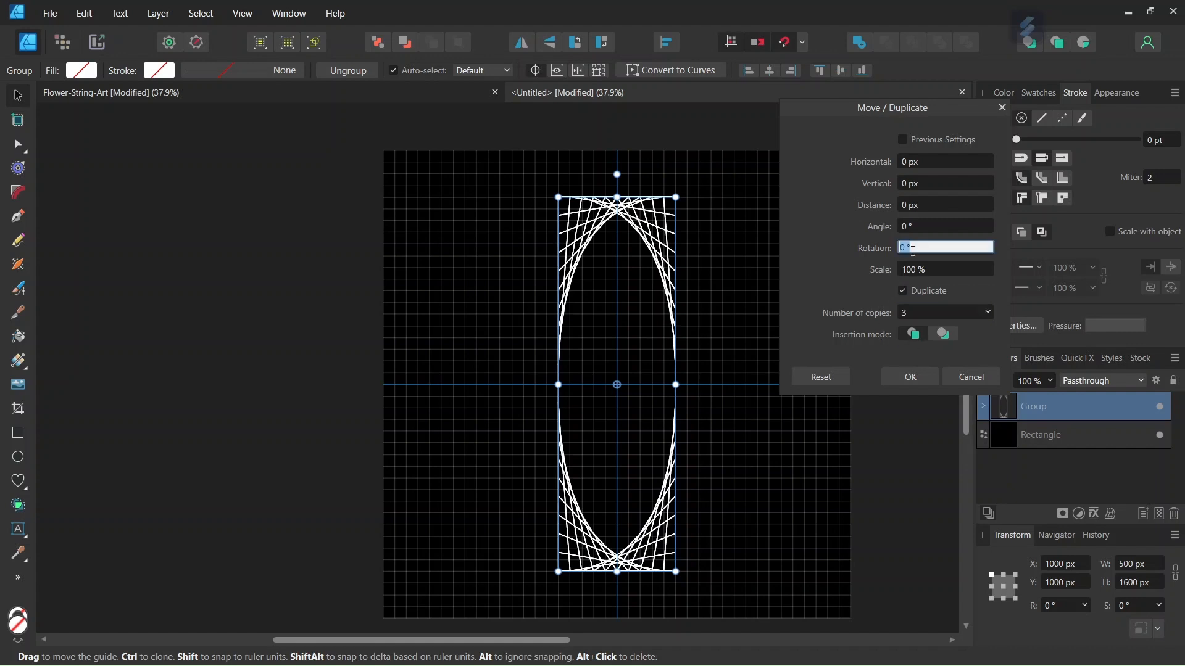
{"action": "type", "text": "45"}
{"action": "key", "text": "Return"}
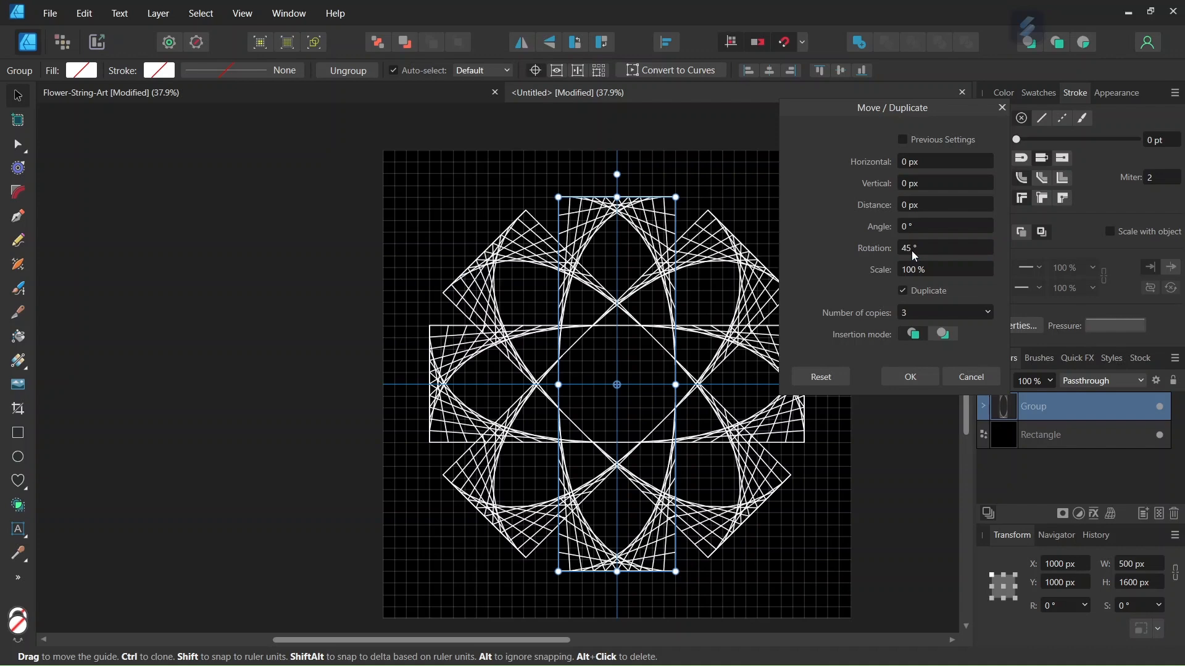
{"action": "left_click", "coordinate": [911, 377]}
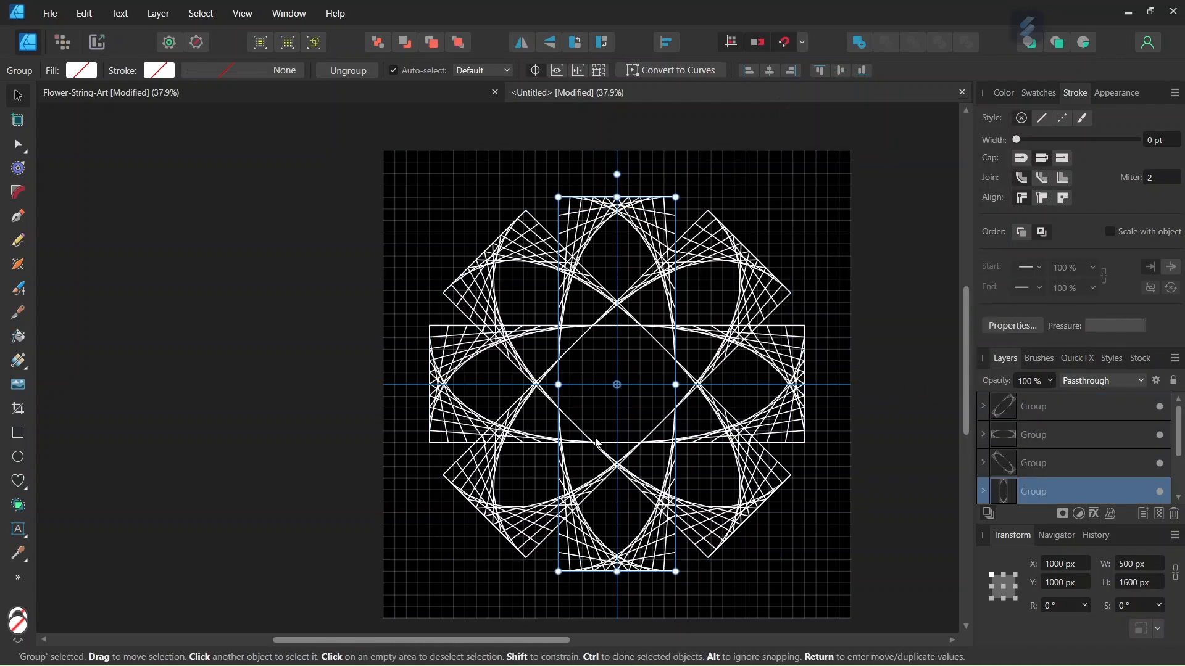
- Select all four rotated petal groups and combine them into a single group
{"action": "scroll", "coordinate": [598, 443], "scroll_direction": "down", "scroll_amount": 2}
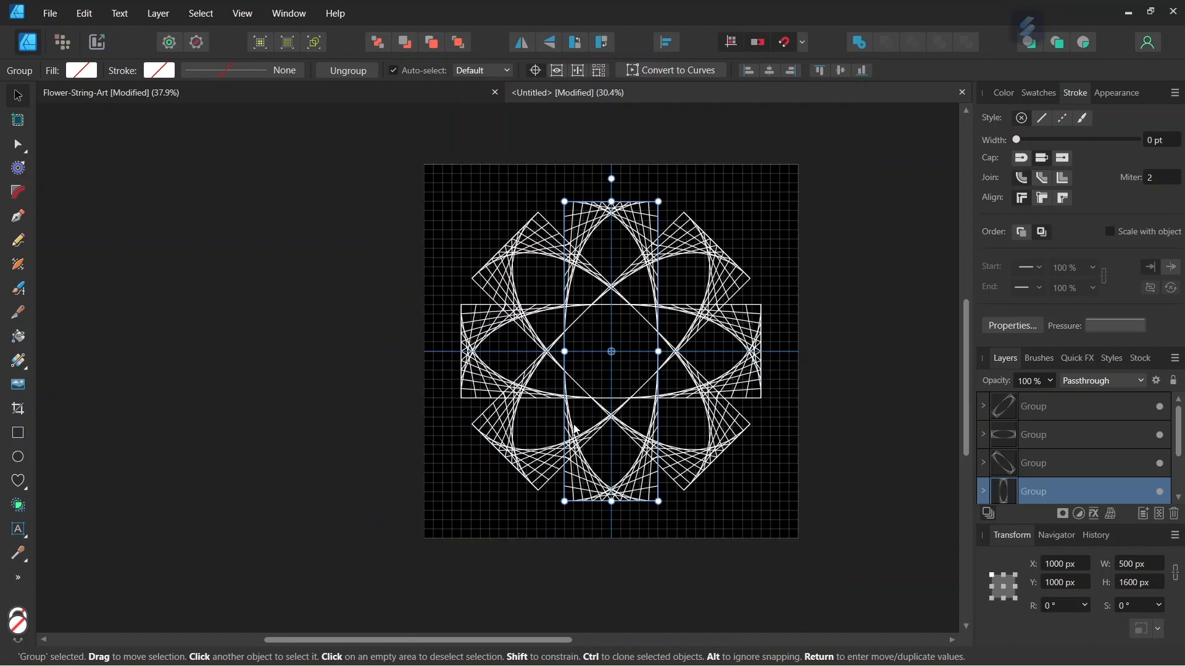
{"action": "scroll", "coordinate": [582, 419], "scroll_direction": "up", "scroll_amount": 2}
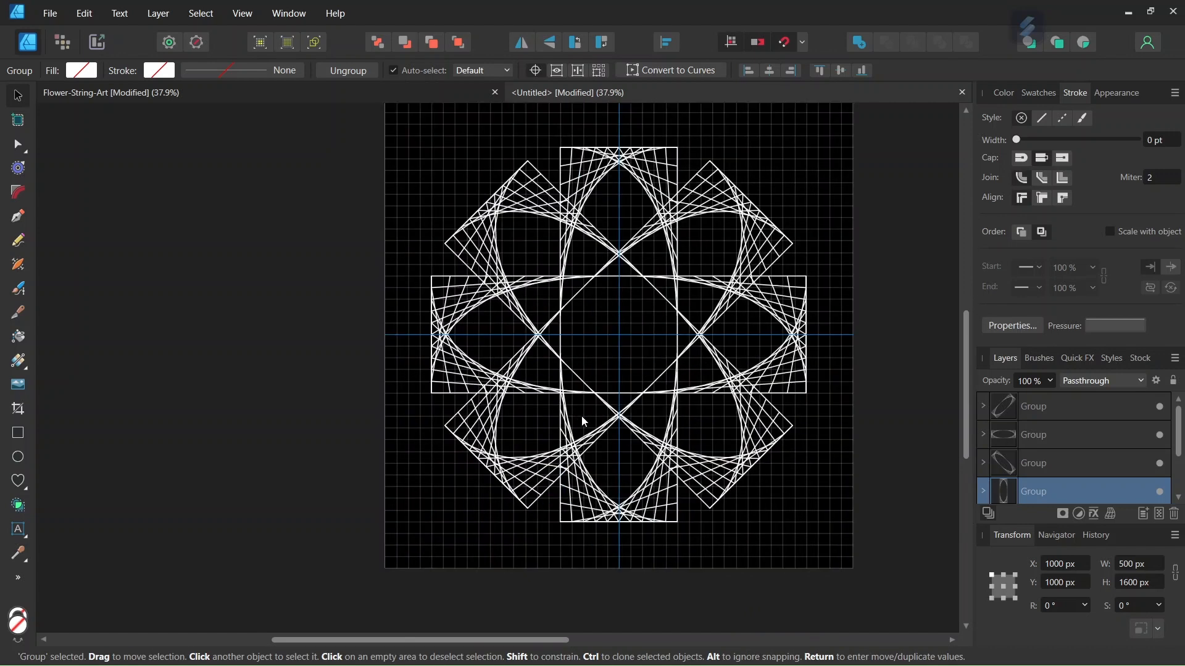
{"action": "left_click", "coordinate": [1041, 404]}
{"action": "scroll", "coordinate": [1038, 432], "scroll_direction": "down", "scroll_amount": 2}
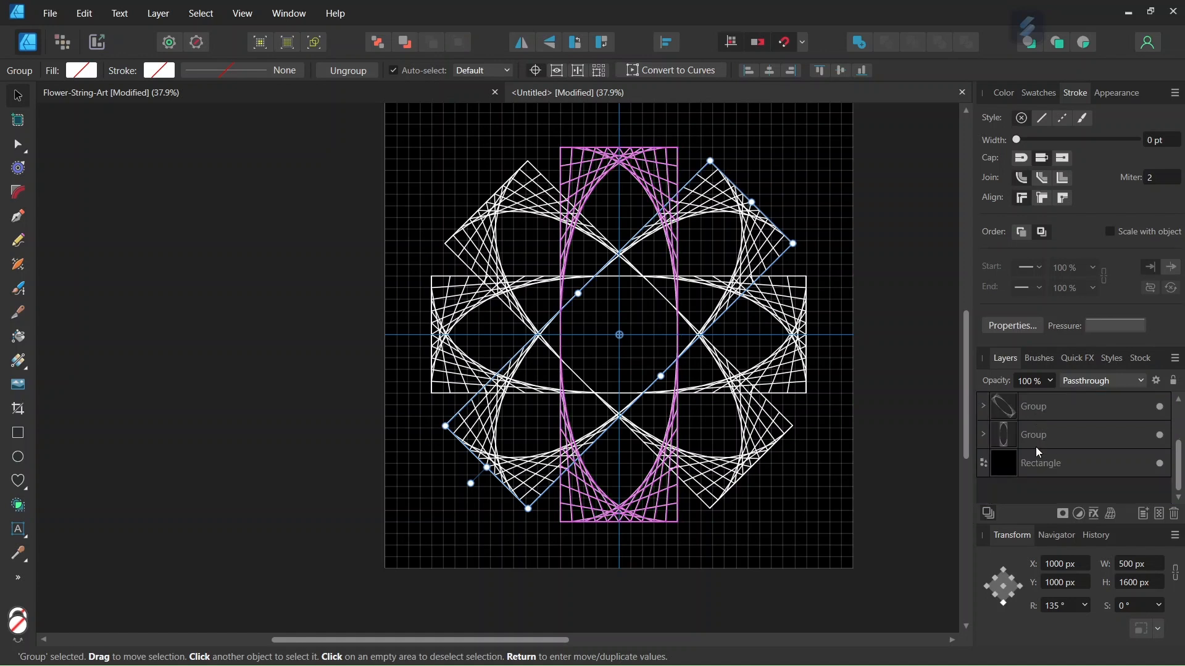
{"action": "left_click", "coordinate": [1036, 436], "text": "shift"}
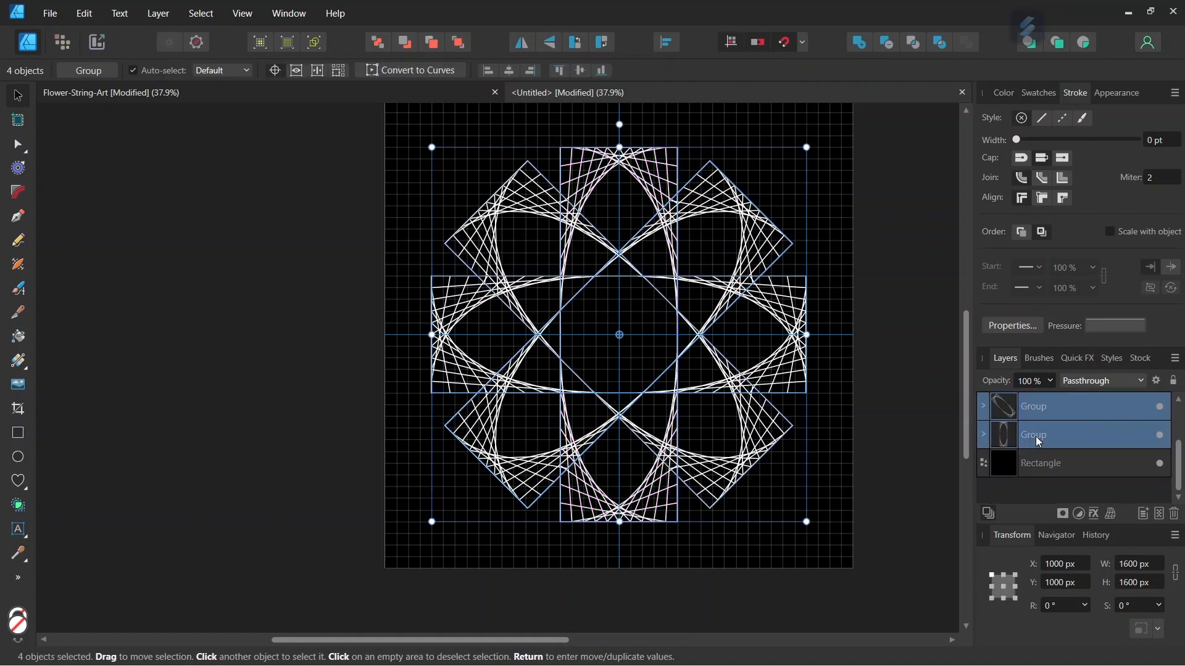
{"action": "key", "text": "ctrl+g"}
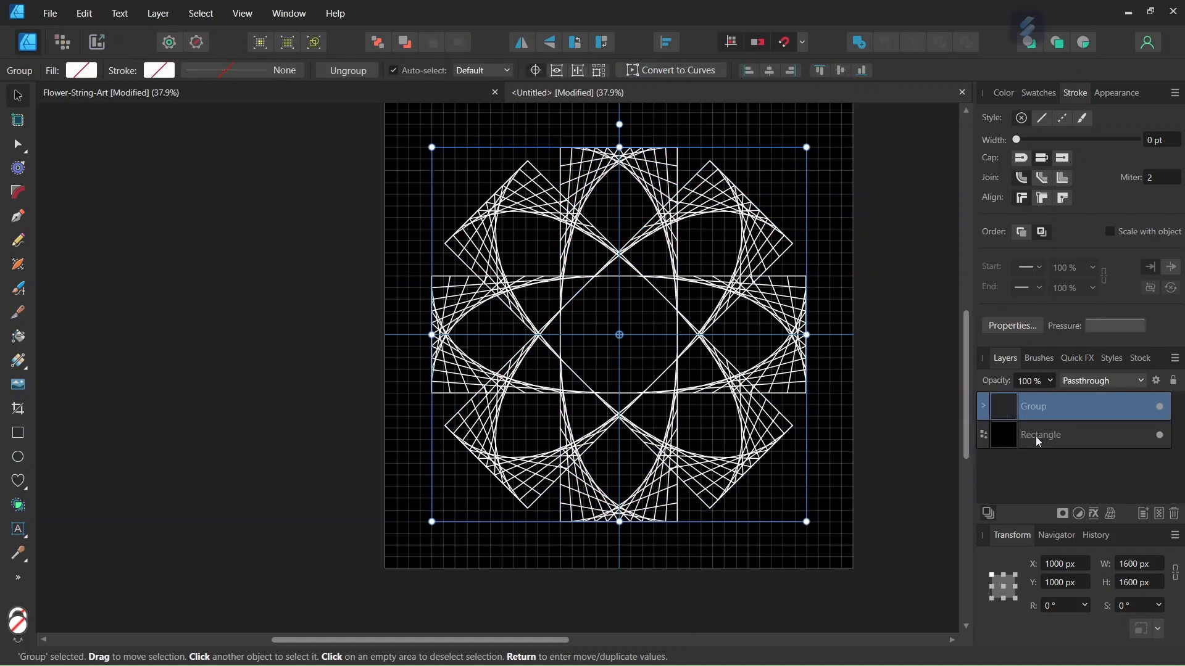
- Apply a radial gradient to the flower group's stroke and extend its end point slightly beyond the flower's right edge
{"action": "left_click", "coordinate": [21, 363]}
{"action": "left_click", "coordinate": [70, 71]}
{"action": "left_click", "coordinate": [75, 104]}
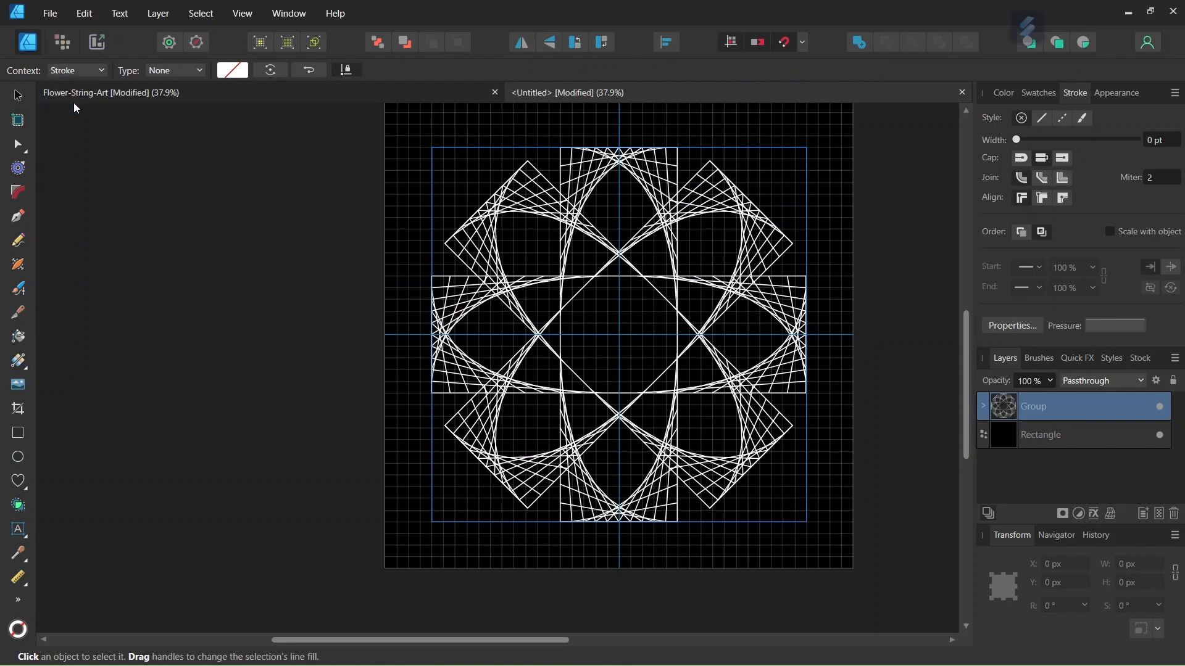
{"action": "left_click", "coordinate": [168, 70]}
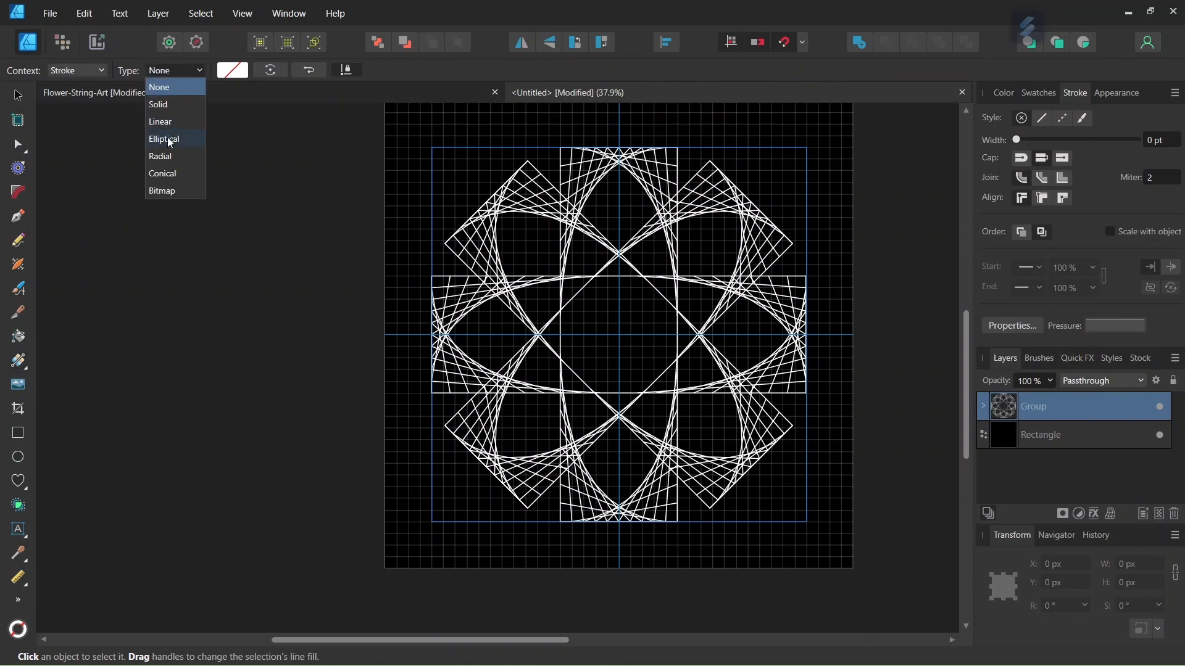
{"action": "left_click", "coordinate": [162, 157]}
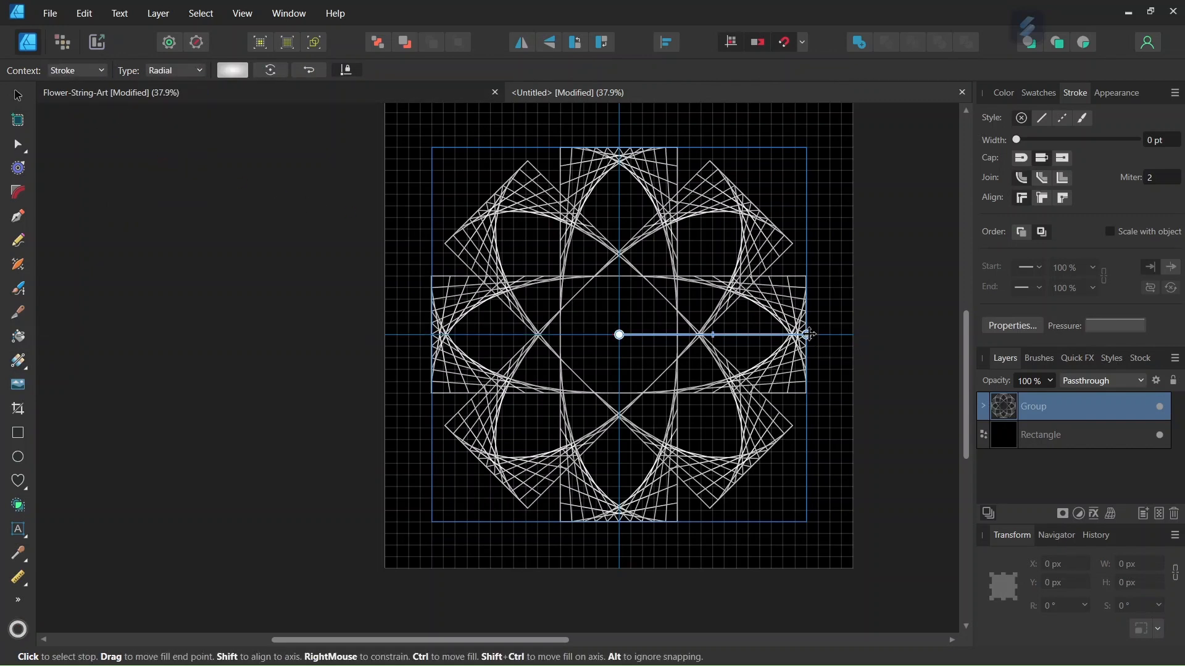
{"action": "left_click_drag", "start_coordinate": [829, 335], "coordinate": [830, 334]}
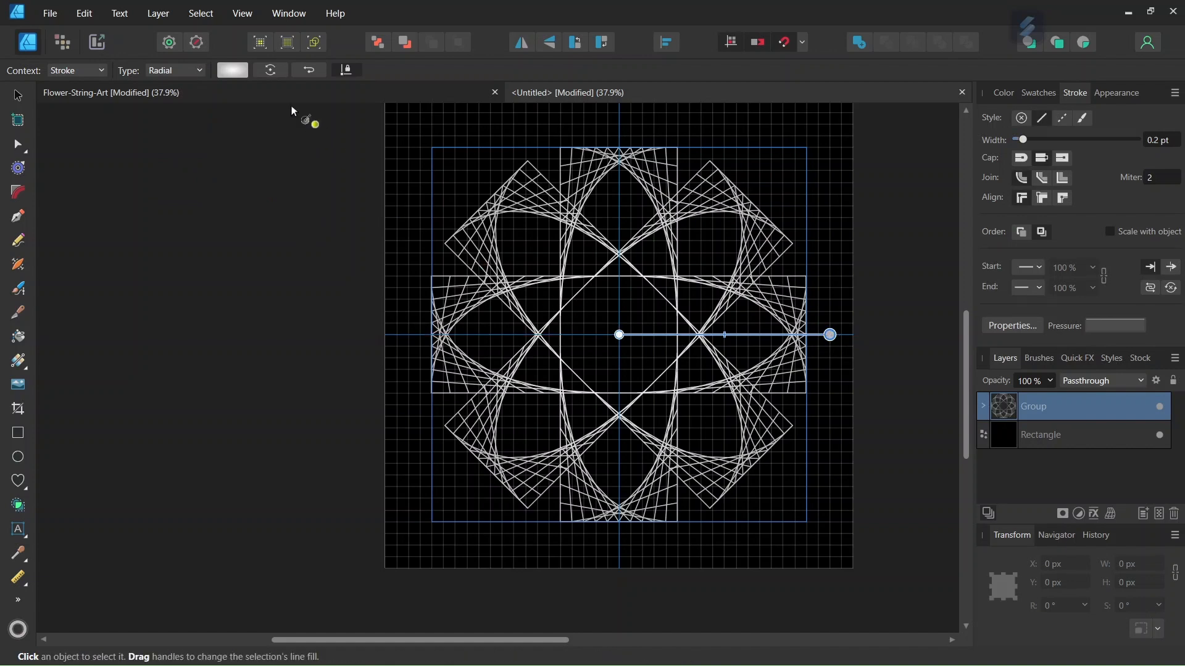
- Set the color of the stroke gradient's center stop to a saturated orange-red
{"action": "left_click", "coordinate": [233, 70]}
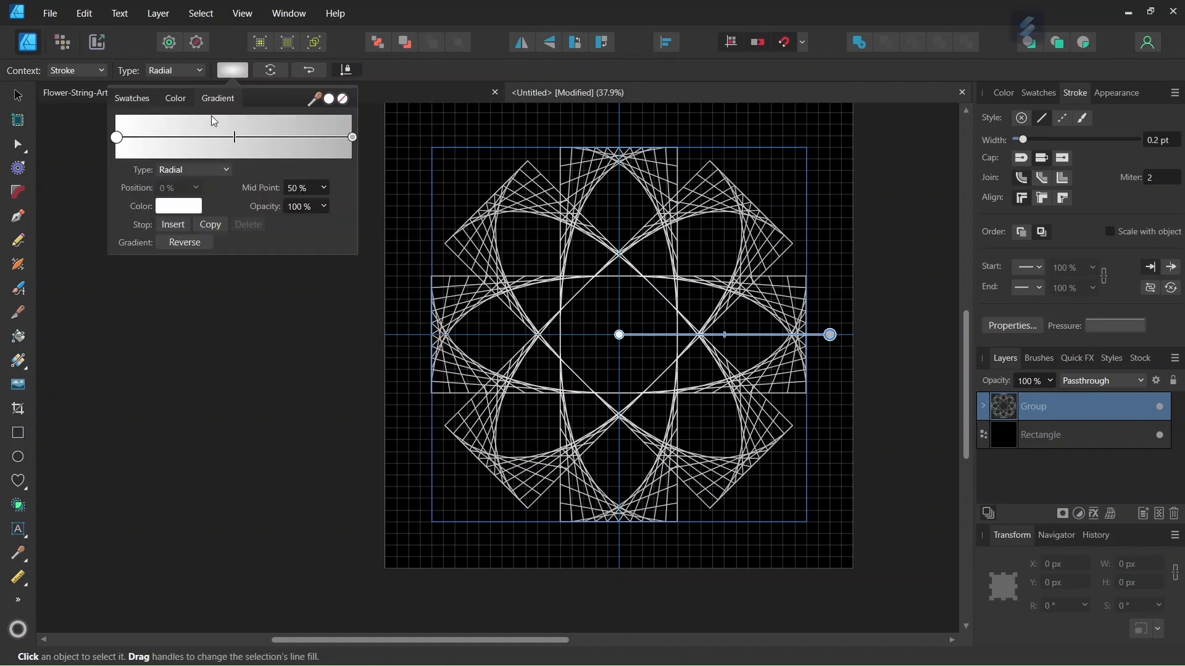
{"action": "left_click", "coordinate": [185, 209]}
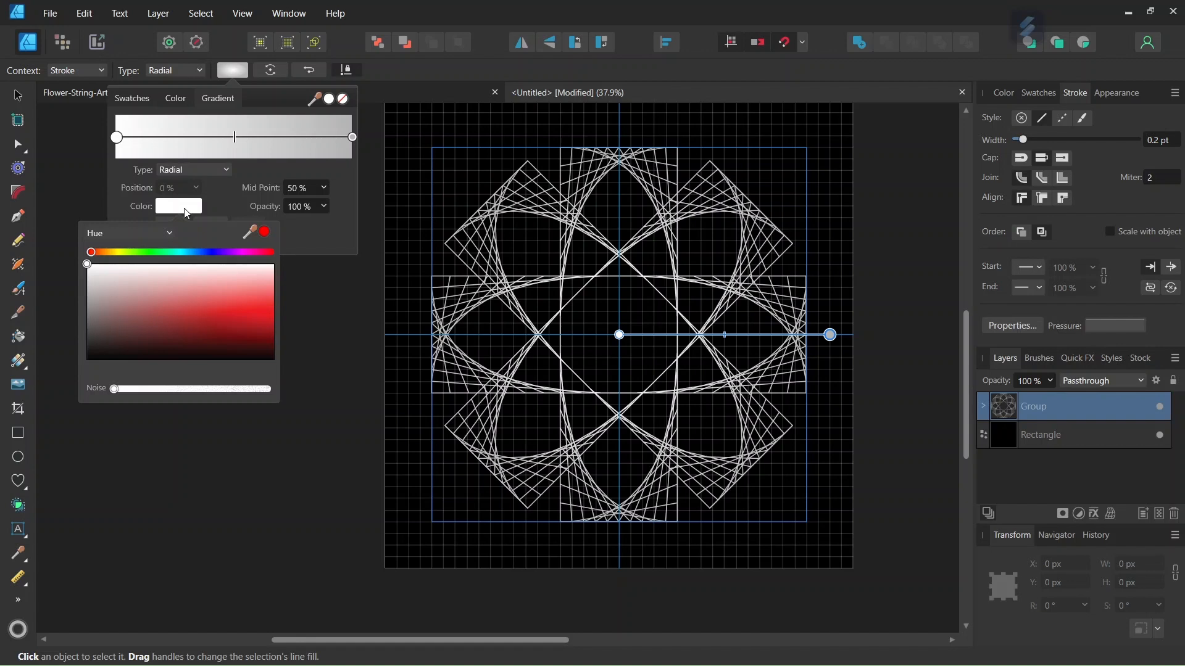
{"action": "left_click", "coordinate": [99, 253]}
{"action": "left_click", "coordinate": [275, 312]}
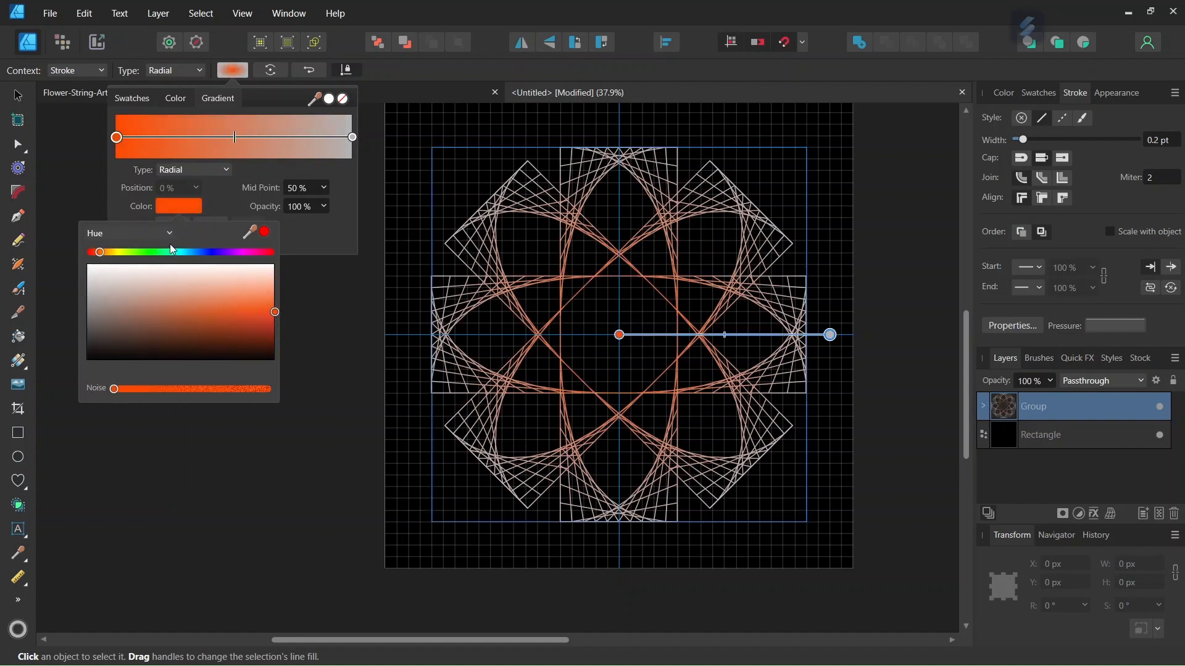
- Set the outer end stop of the flower's radial stroke gradient to a saturated pure red
{"action": "left_click", "coordinate": [354, 137]}
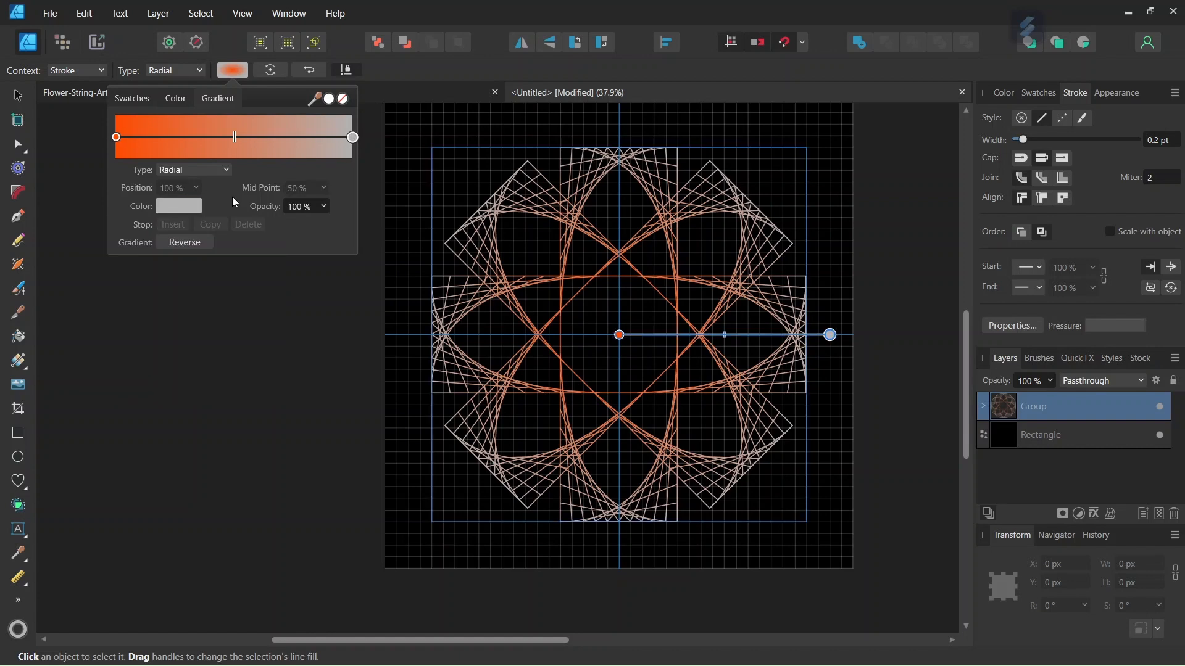
{"action": "left_click", "coordinate": [194, 210]}
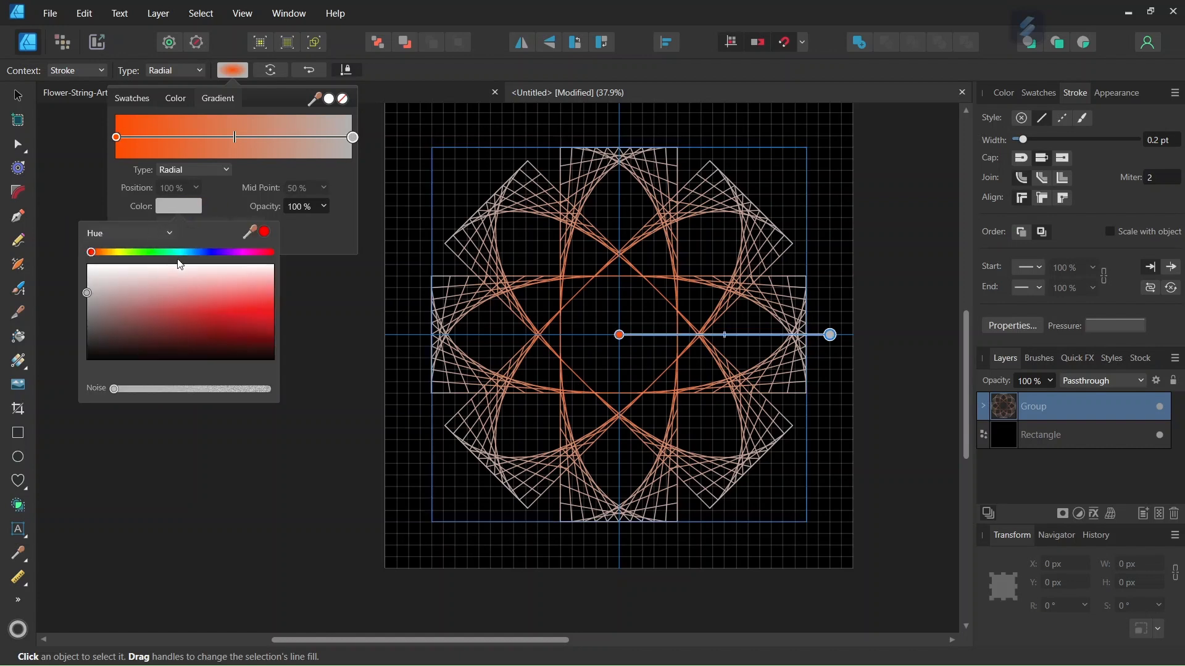
{"action": "left_click", "coordinate": [276, 310]}
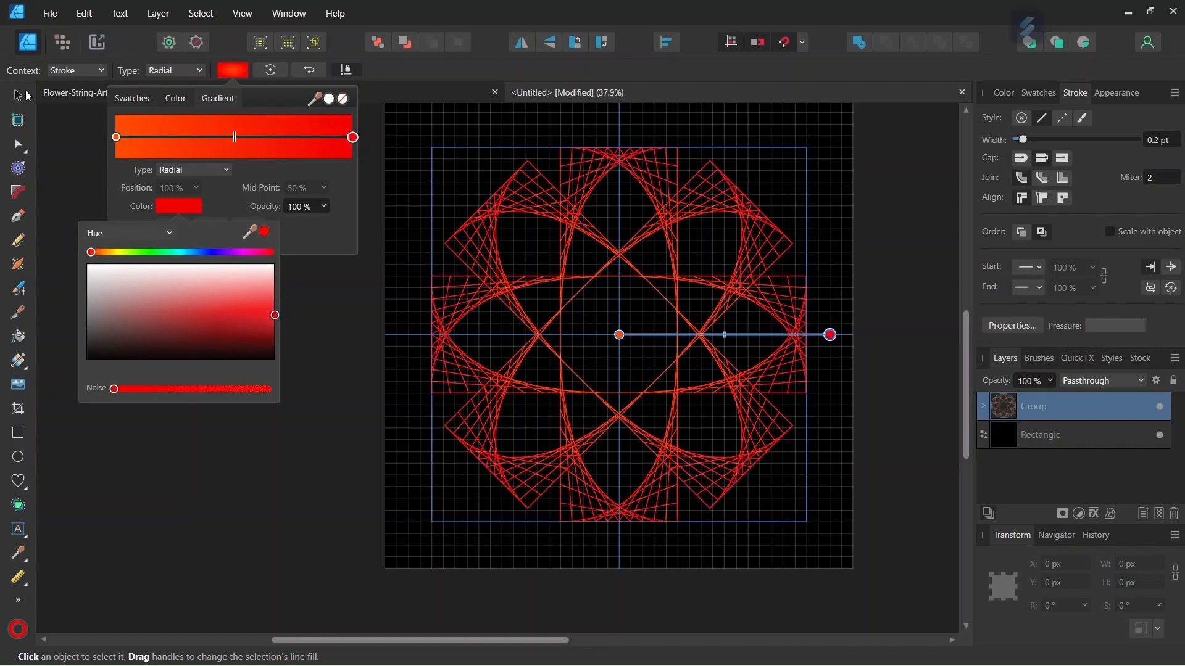
{"action": "key", "text": "v"}
- Set the flower group's stroke width to 1.5 pt and deselect the group
{"action": "scroll", "coordinate": [892, 279], "scroll_direction": "down", "scroll_amount": 1}
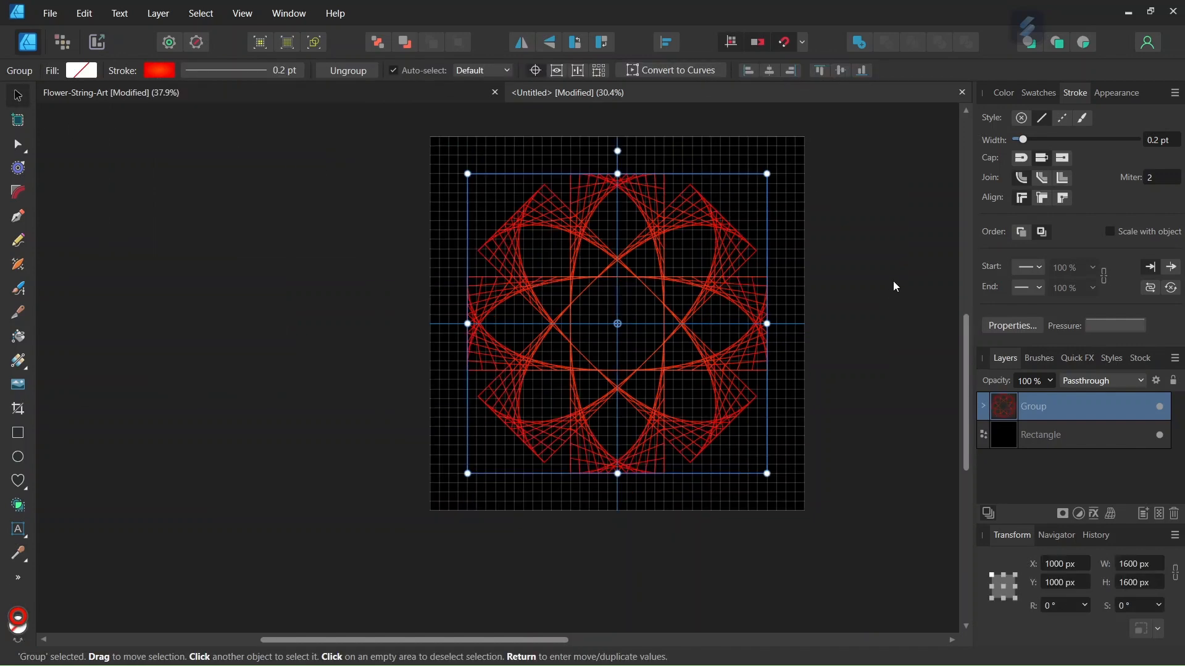
{"action": "left_click", "coordinate": [1157, 140]}
{"action": "type", "text": "1.5"}
{"action": "key", "text": "Return"}
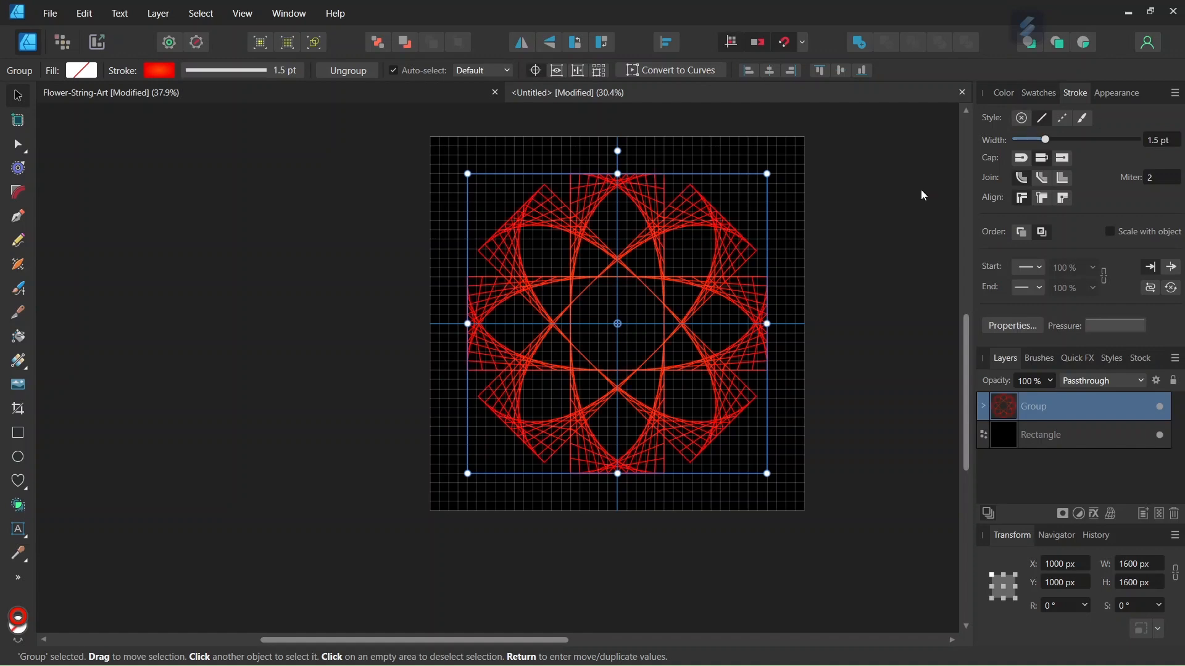
{"action": "left_click", "coordinate": [744, 193]}
- Hide the document grid so the flower stands on a plain black background
{"action": "scroll", "coordinate": [805, 209], "scroll_direction": "up", "scroll_amount": 1}
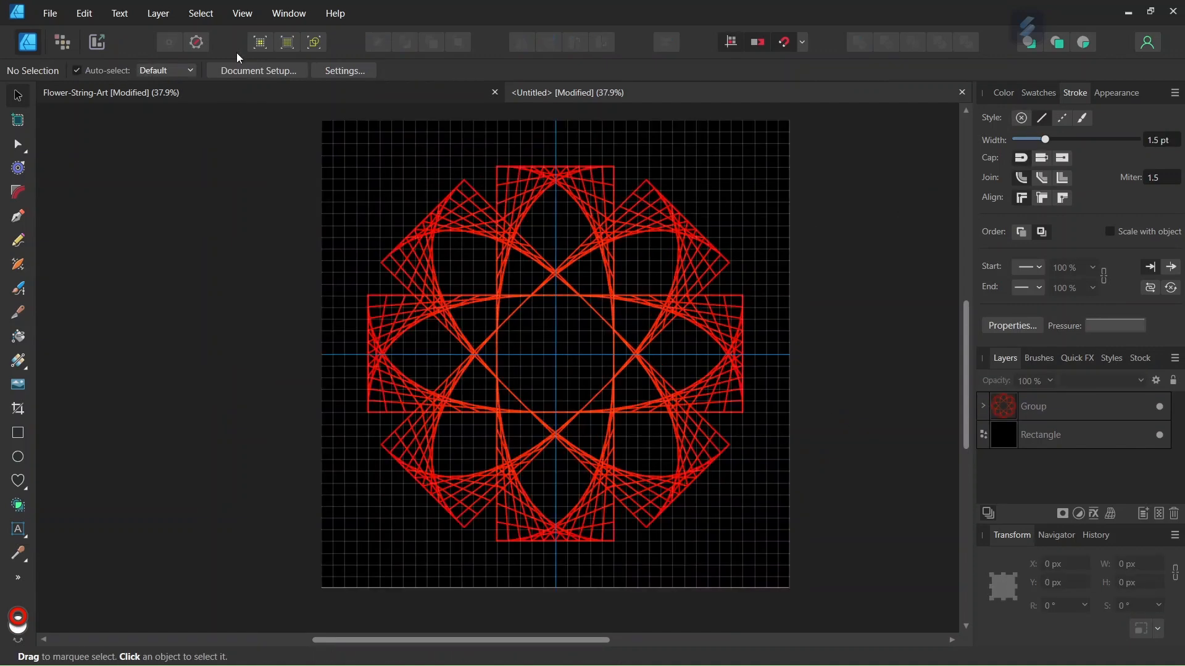
{"action": "left_click", "coordinate": [241, 13]}
{"action": "left_click", "coordinate": [131, 198]}
{"action": "scroll", "coordinate": [413, 361], "scroll_direction": "down", "scroll_amount": 1}
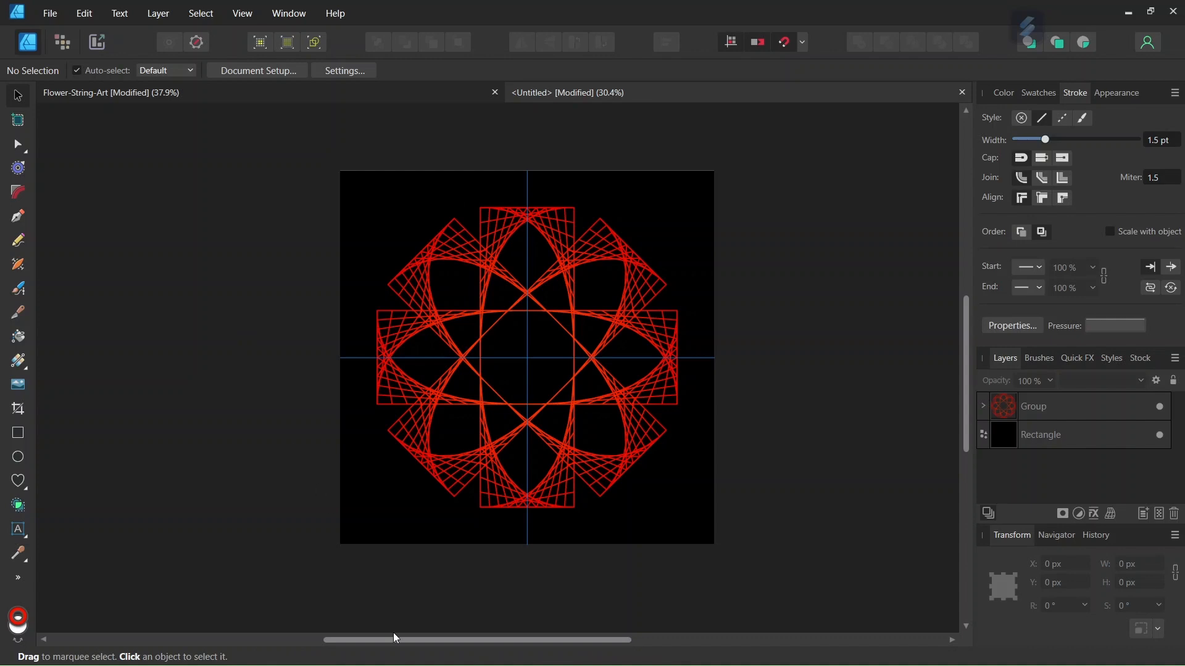
{"action": "left_click_drag", "start_coordinate": [396, 639], "coordinate": [382, 639]}
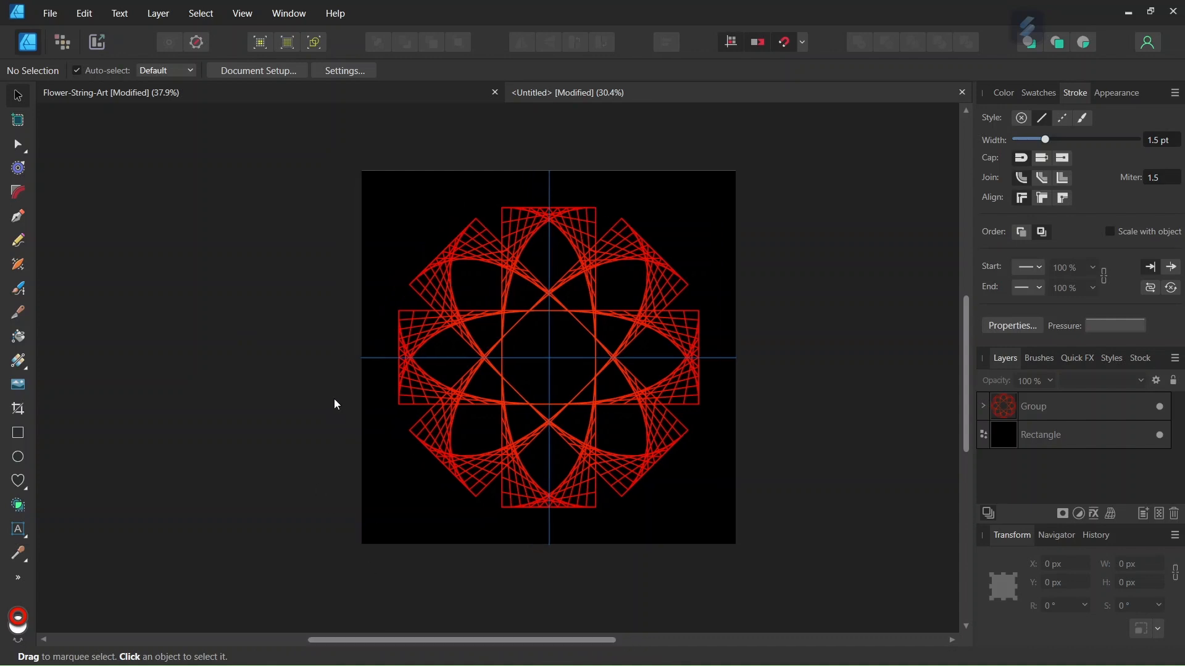
{"action": "scroll", "coordinate": [334, 403], "scroll_direction": "up", "scroll_amount": 1}
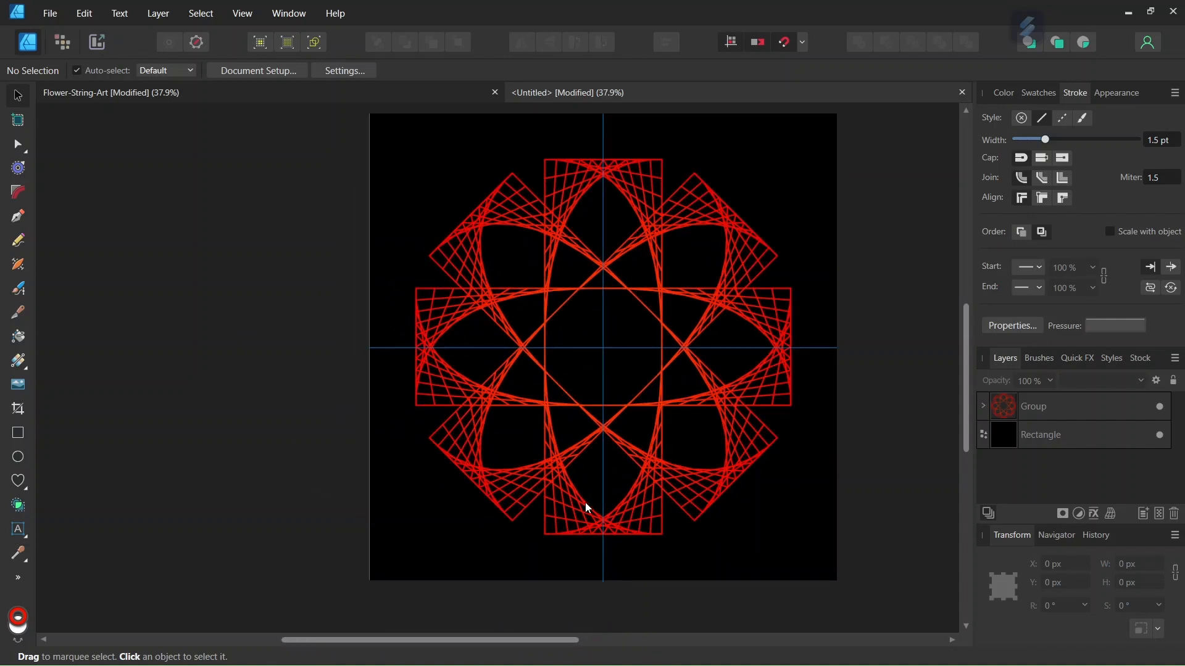